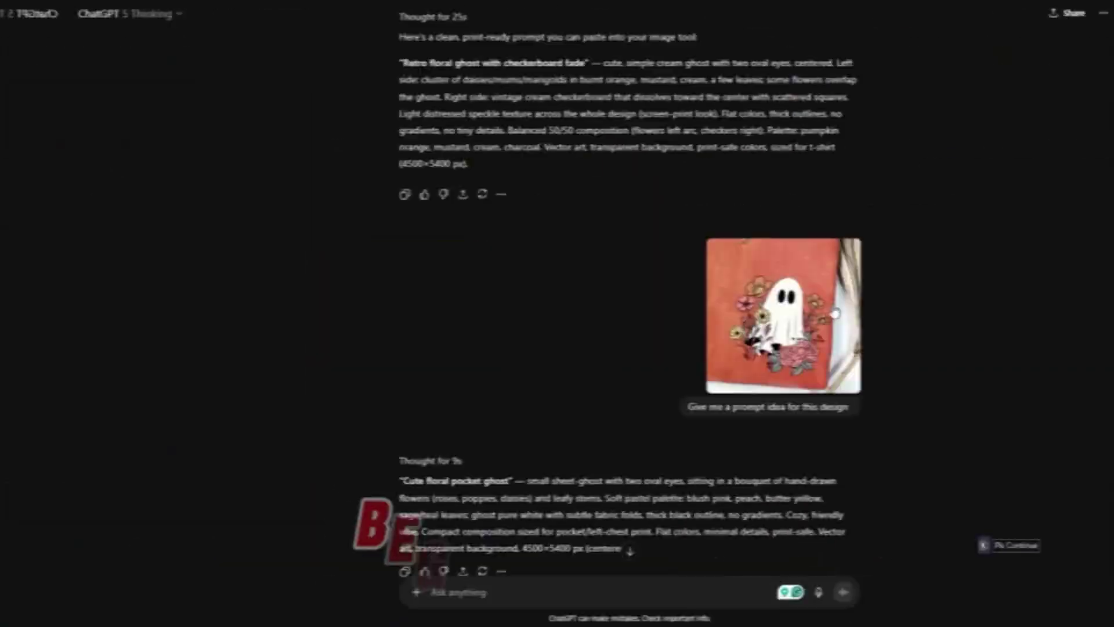
# Step: Scroll down through the generated ghost design prompts in ChatGPT
pyautogui.scroll(-7, 670, 343)
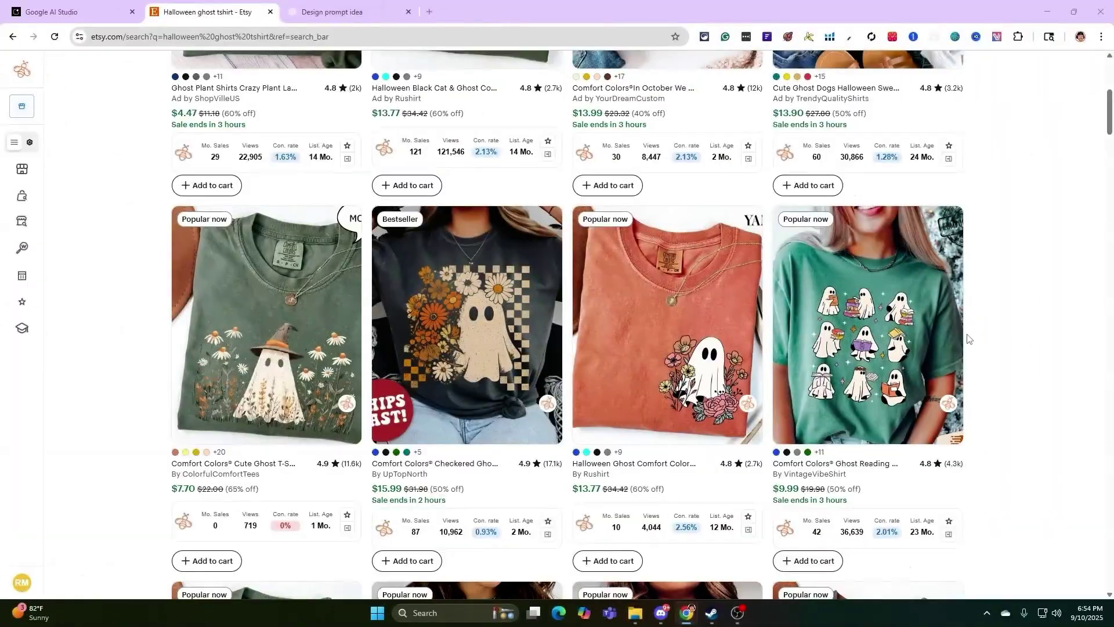
pyautogui.scroll(4, 968, 341)
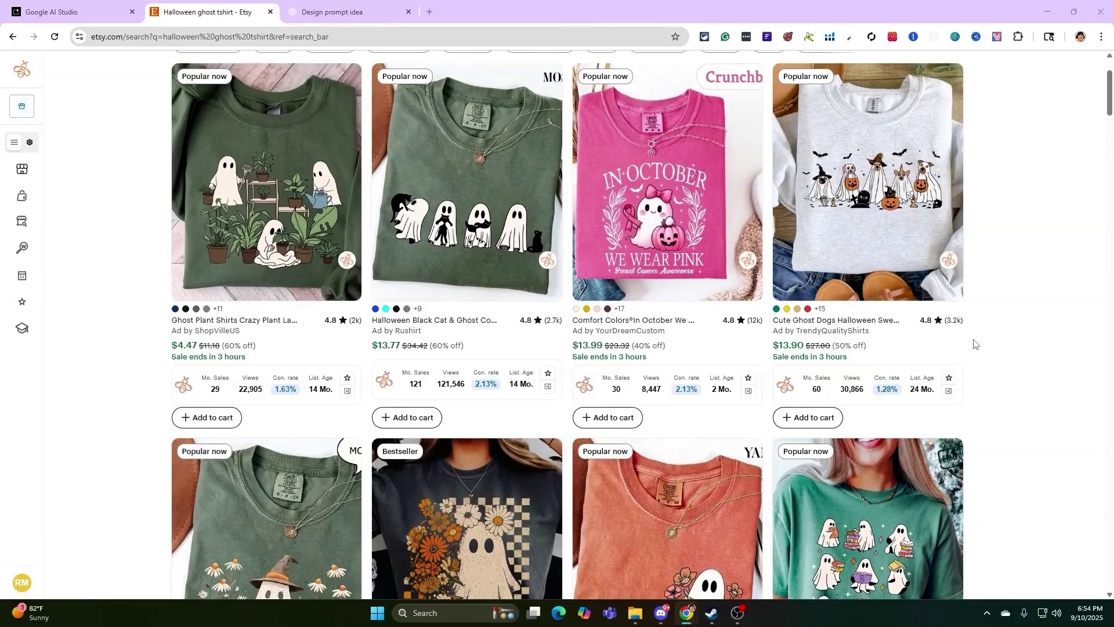
pyautogui.scroll(2, 966, 345)
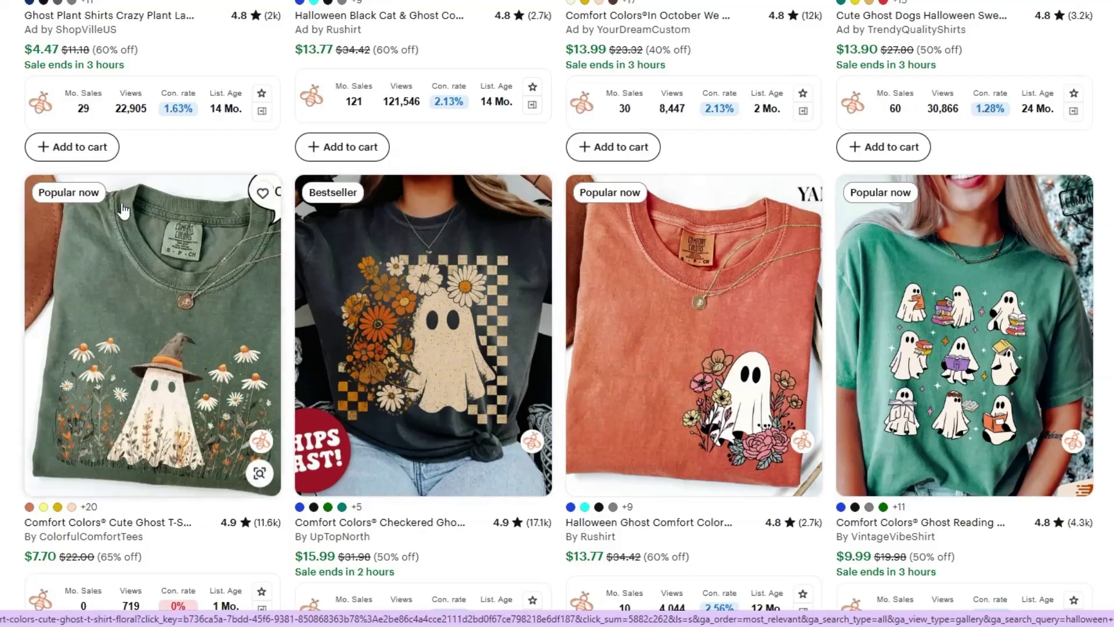
# Step: Scroll further down the Etsy Halloween ghost t-shirt listings
pyautogui.scroll(-1, 820, 252)
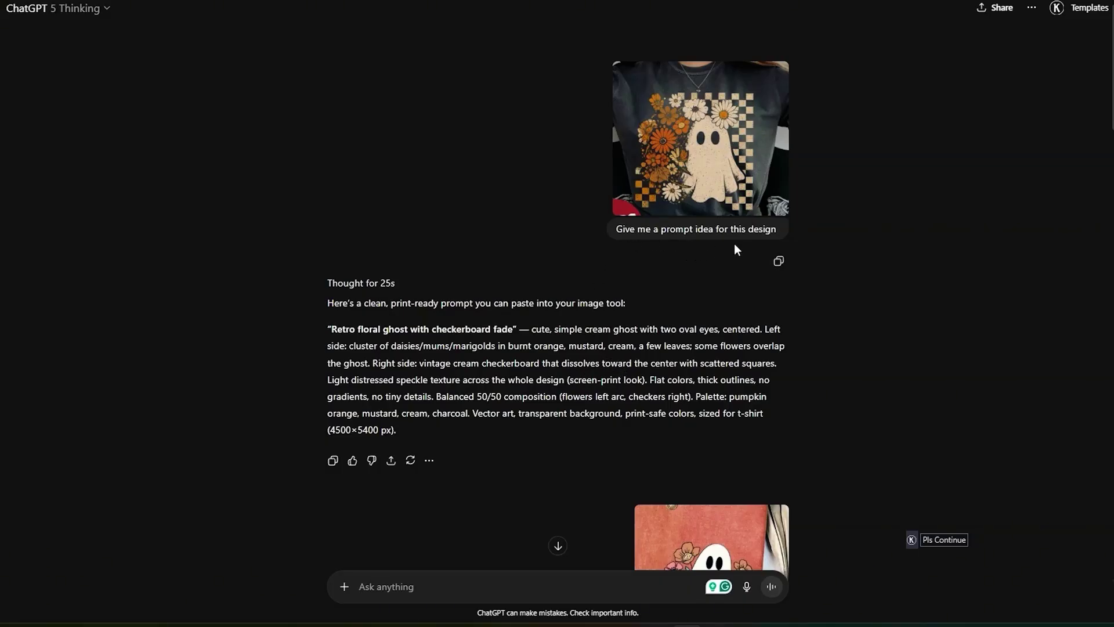
# Step: Copy the full 'Retro floral ghost with checkerboard fade' prompt text from ChatGPT
pyautogui.scroll(-10, 614, 320)
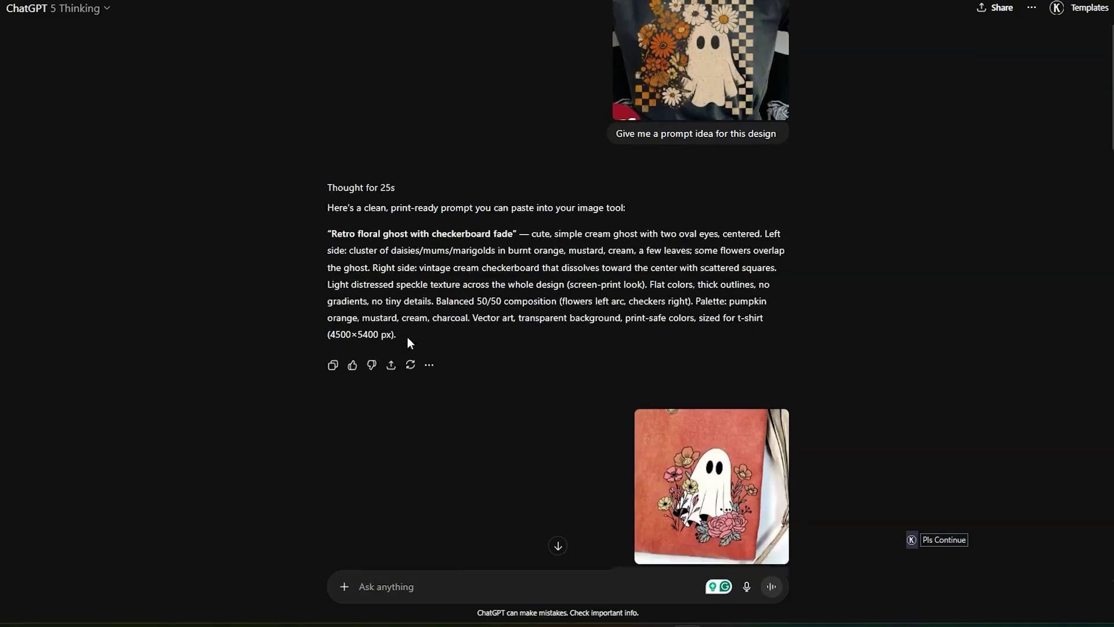
pyautogui.scroll(-2, 690, 347)
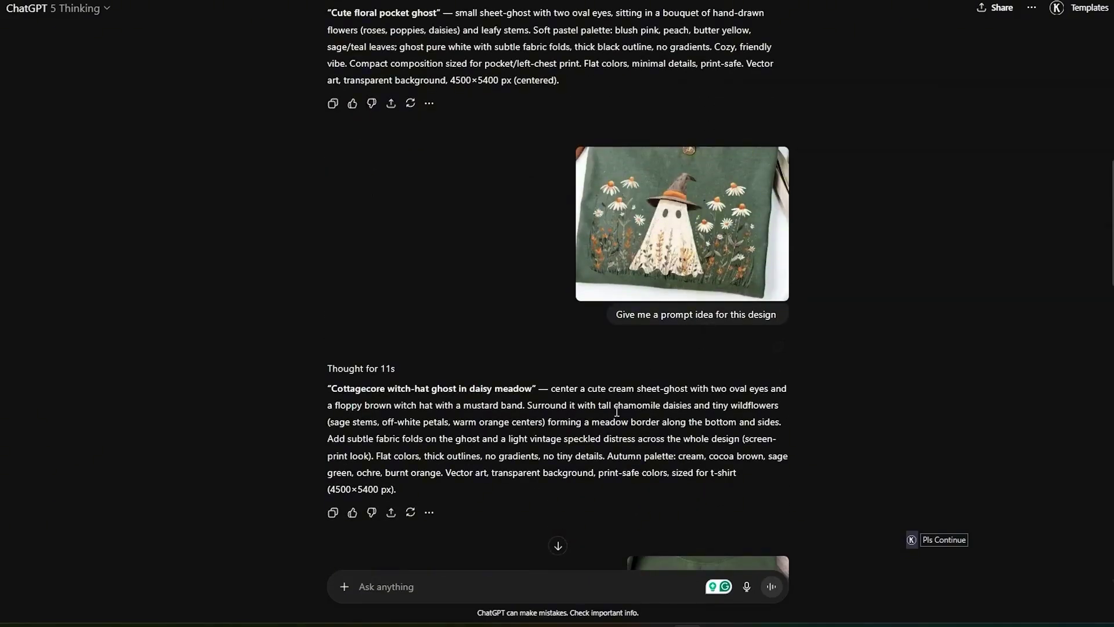
pyautogui.scroll(-8, 620, 415)
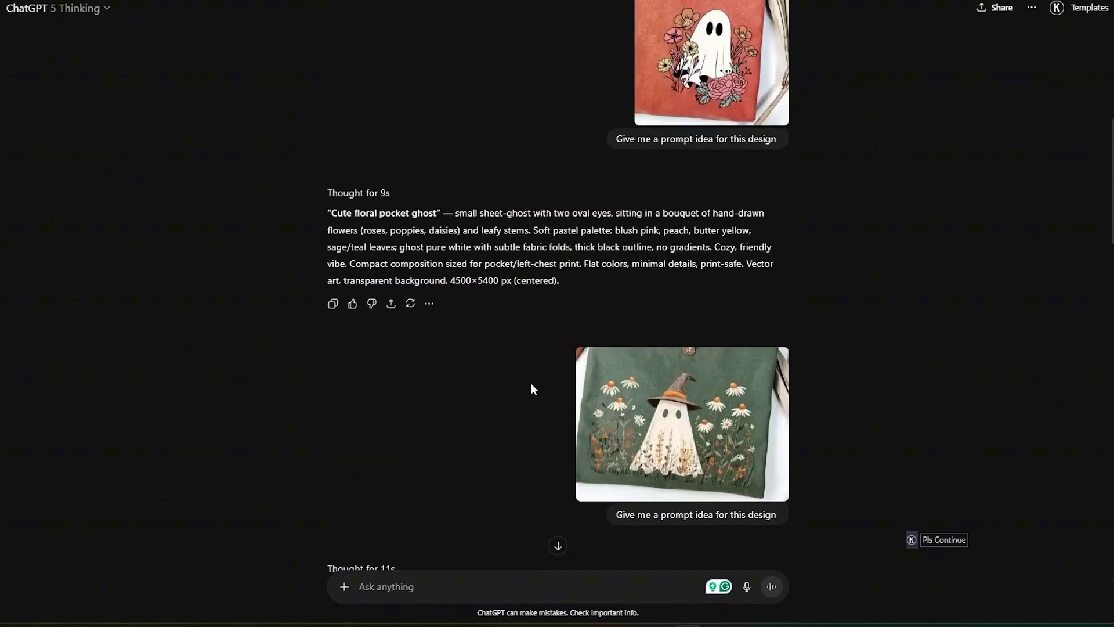
pyautogui.scroll(8, 530, 384)
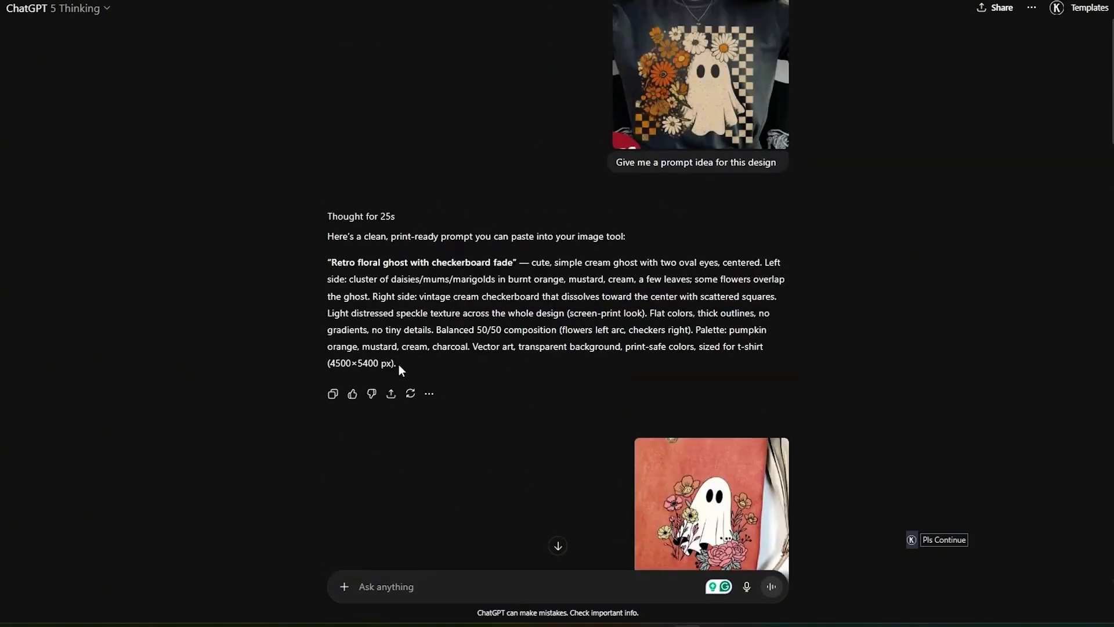
pyautogui.tripleClick(394, 364)
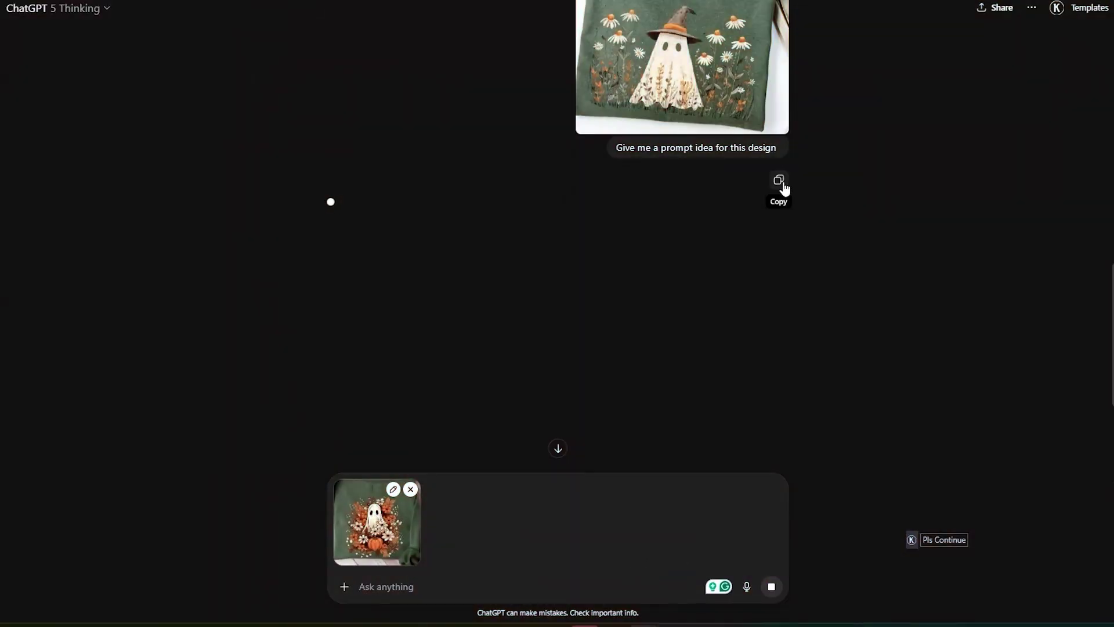
pyautogui.click(782, 183)
pyautogui.hotkey('ctrl', 'v')
pyautogui.scroll(1, 634, 434)
pyautogui.scroll(10, 634, 433)
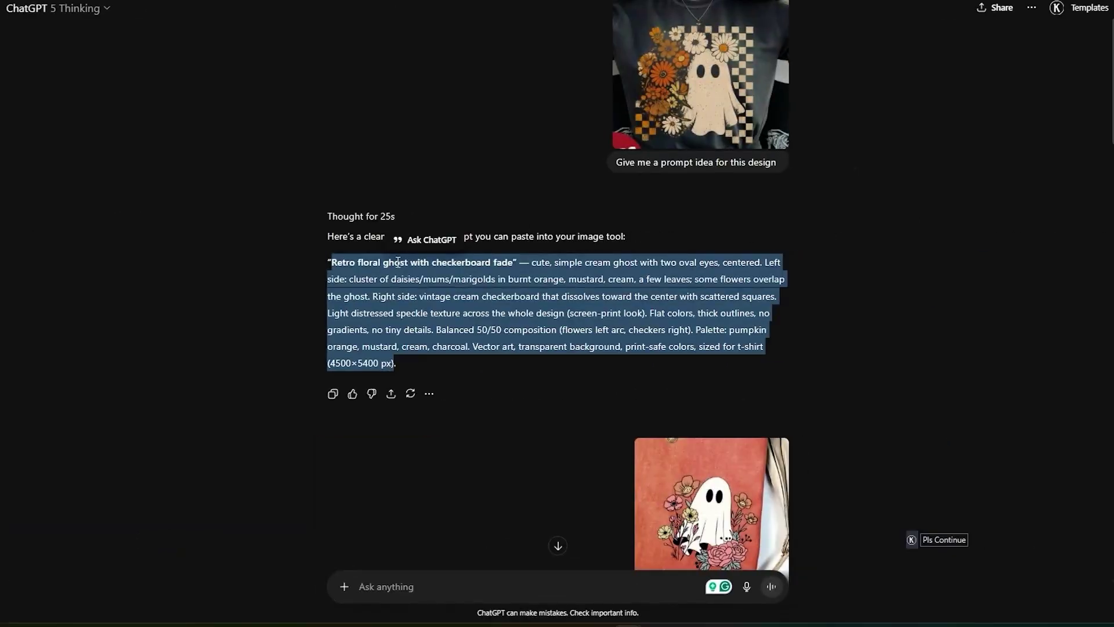
pyautogui.rightClick(427, 284)
pyautogui.click(457, 299)
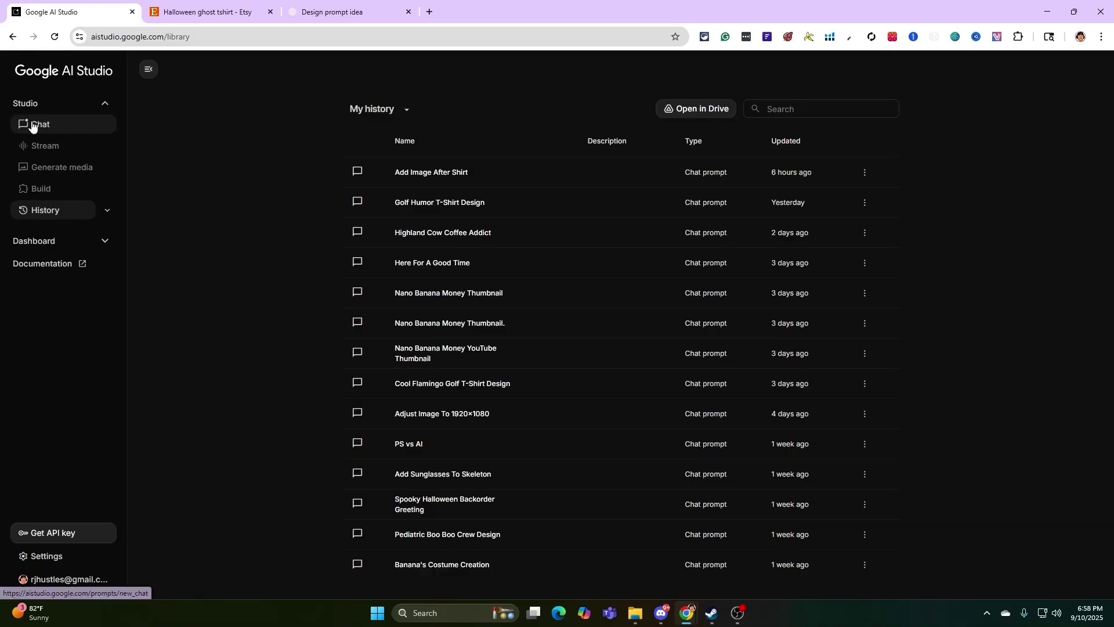
# Step: Start a new Nano Banana chat, replace the sample prompt with the Retro floral ghost prompt, and run it
pyautogui.click(36, 123)
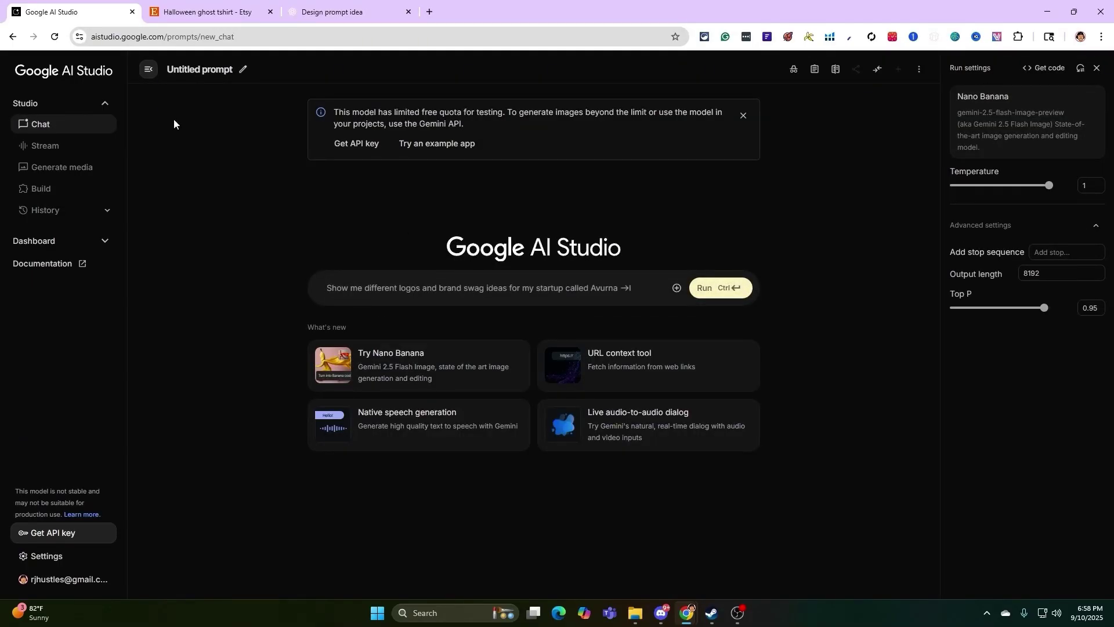
pyautogui.click(386, 359)
pyautogui.tripleClick(425, 288)
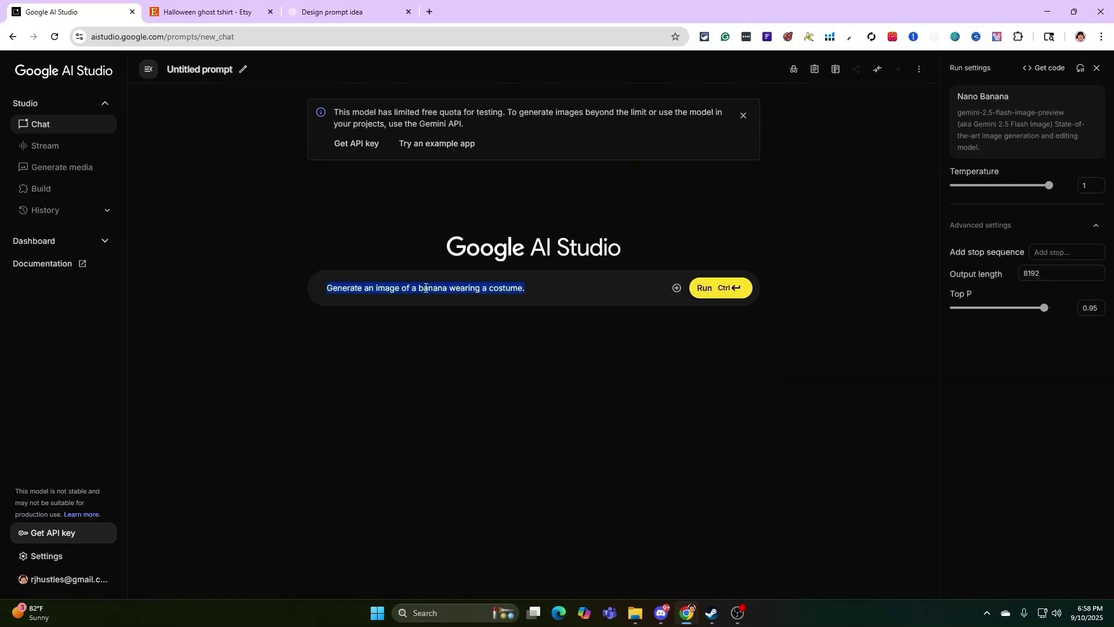
pyautogui.hotkey('ctrl', 'v')
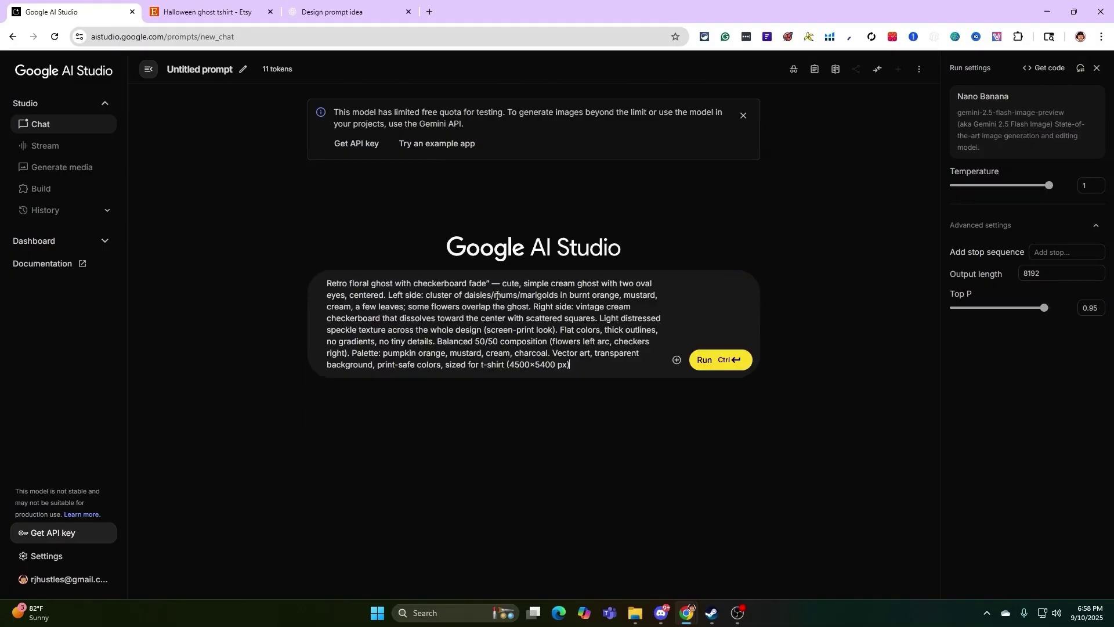
pyautogui.click(731, 364)
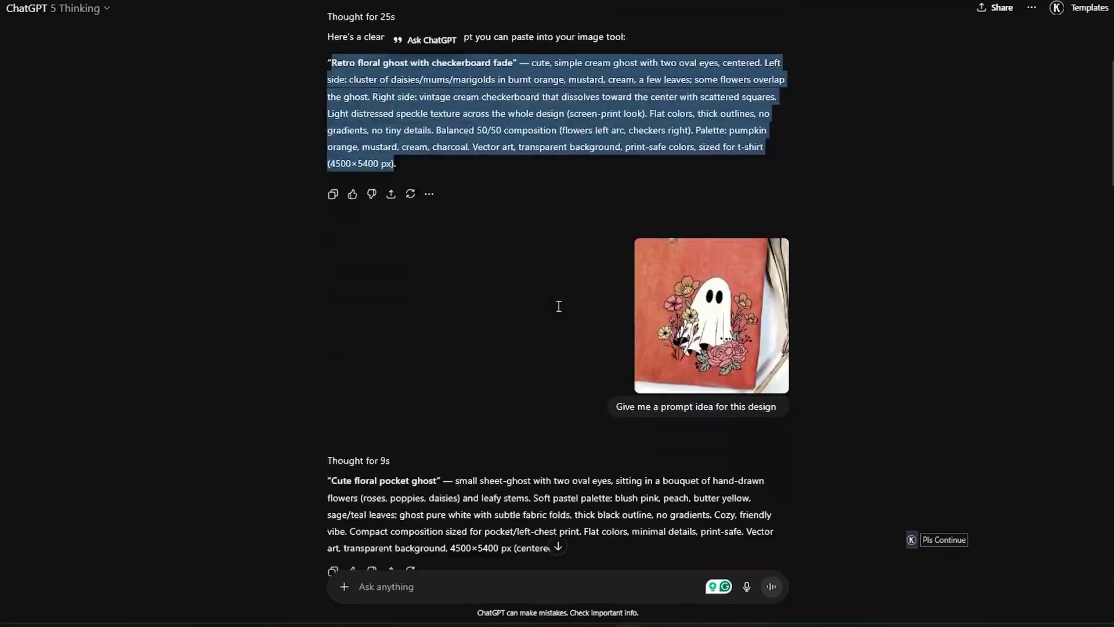
pyautogui.scroll(-3, 537, 324)
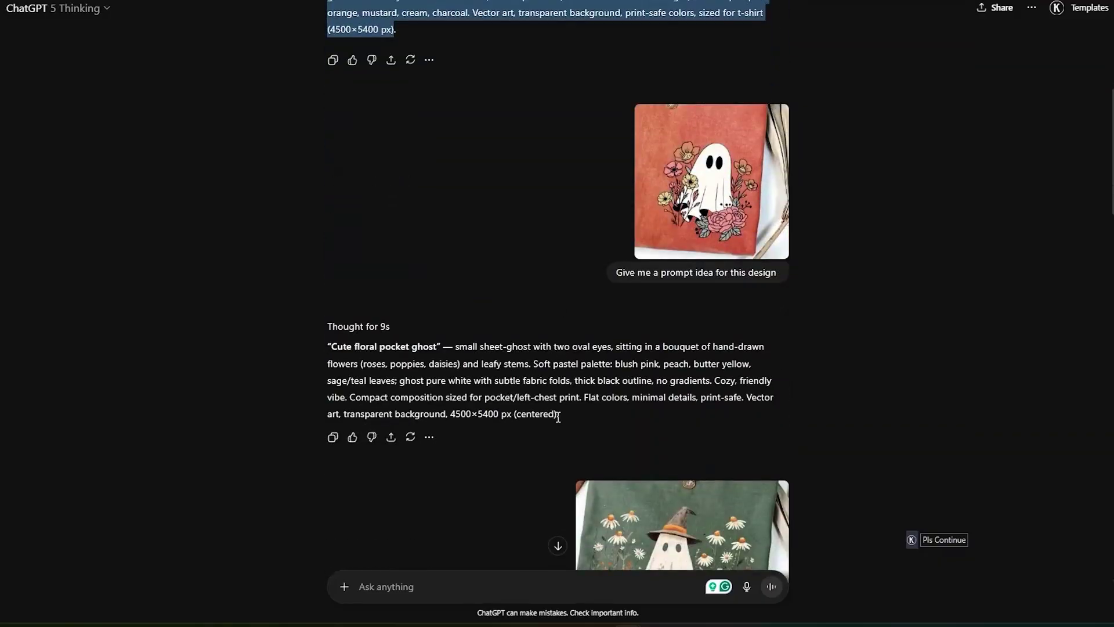
# Step: Select the Cute floral pocket ghost and Cottagecore witch-hat ghost prompts in ChatGPT
pyautogui.moveTo(558, 416); pyautogui.dragTo(331, 346)
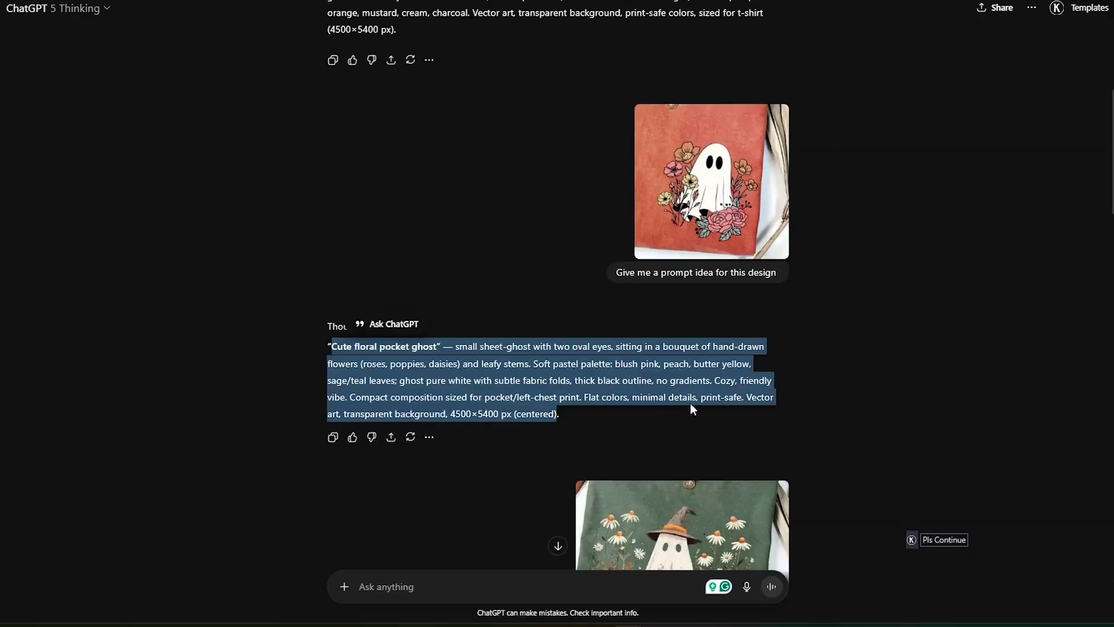
pyautogui.scroll(-7, 690, 402)
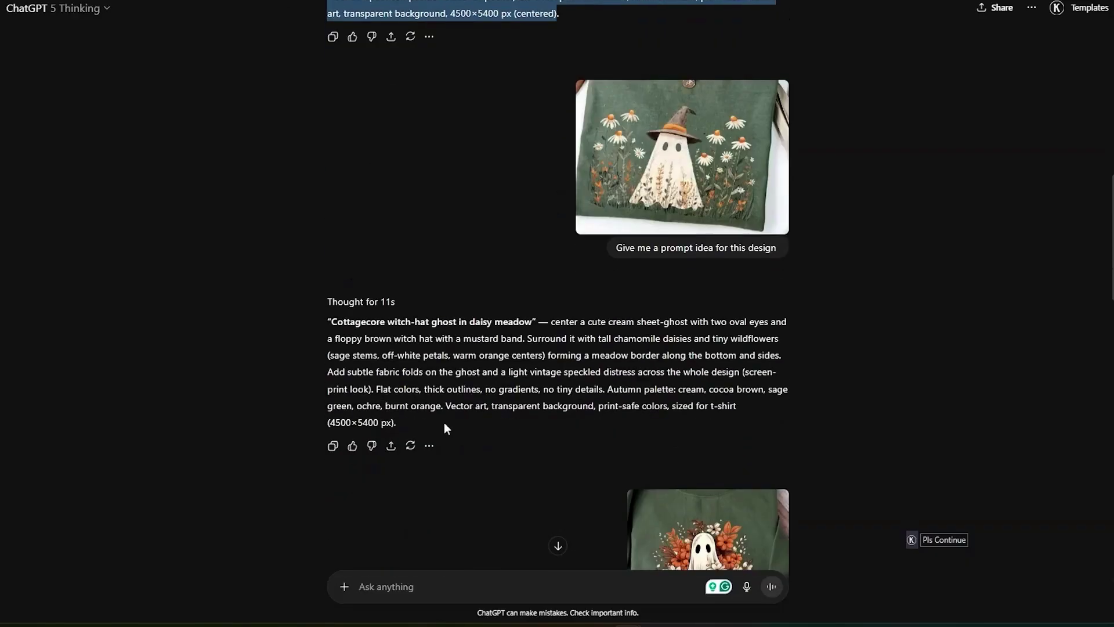
pyautogui.moveTo(392, 426); pyautogui.dragTo(329, 322)
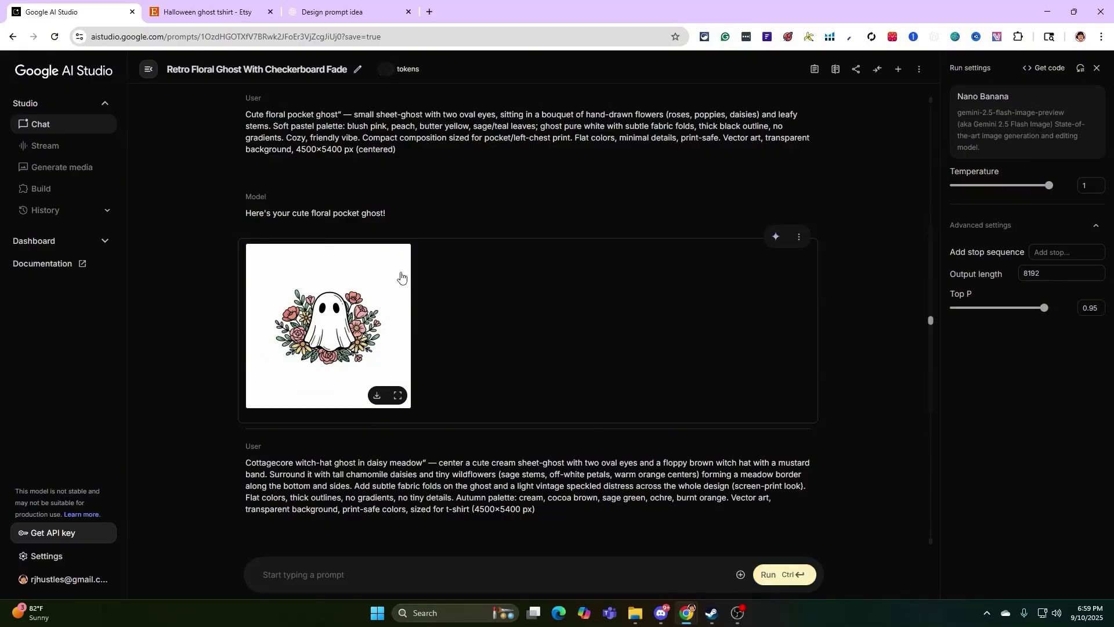
pyautogui.scroll(-2, 473, 296)
pyautogui.scroll(-2, 473, 296)
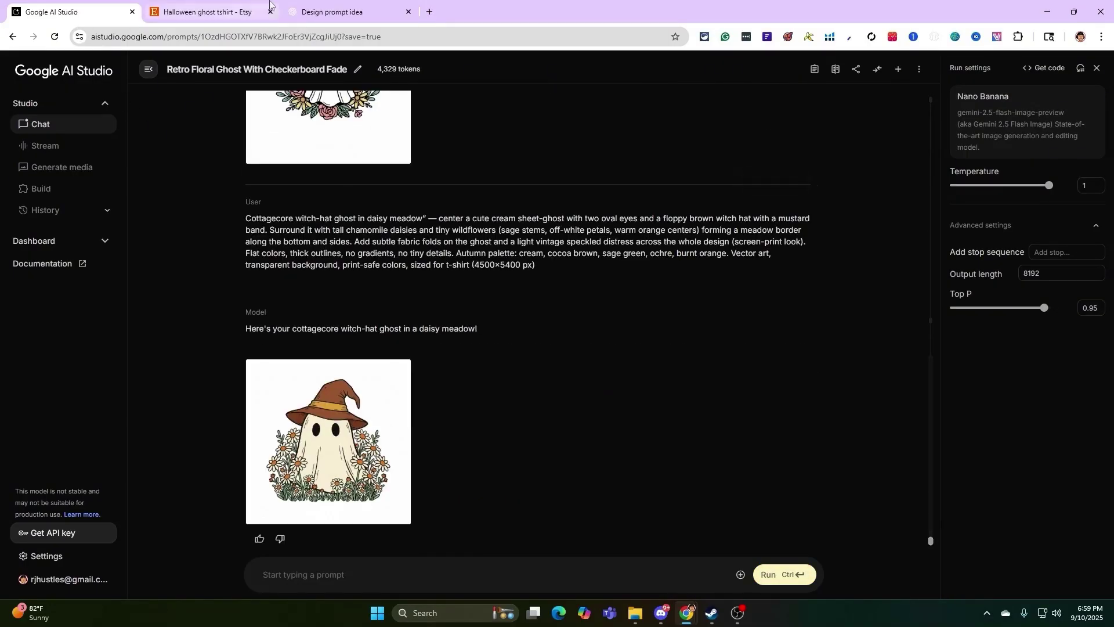
# Step: Copy the witch-hat autumn bouquet ghost prompt and run it in Google AI Studio
pyautogui.click(333, 11)
pyautogui.scroll(-10, 573, 252)
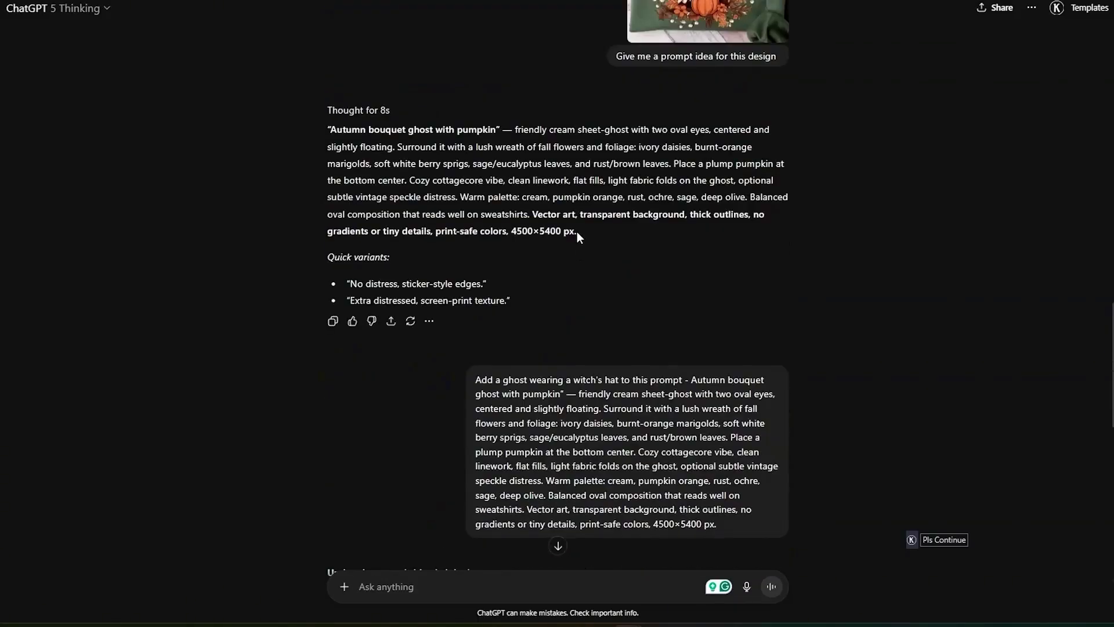
pyautogui.moveTo(577, 231); pyautogui.dragTo(332, 132)
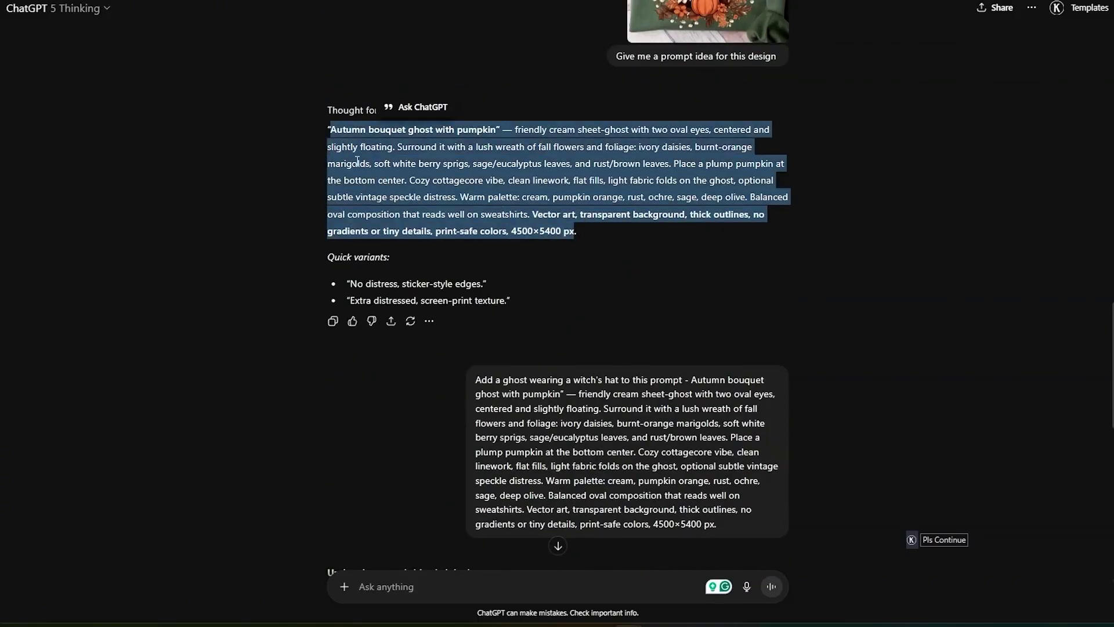
pyautogui.click(76, 12)
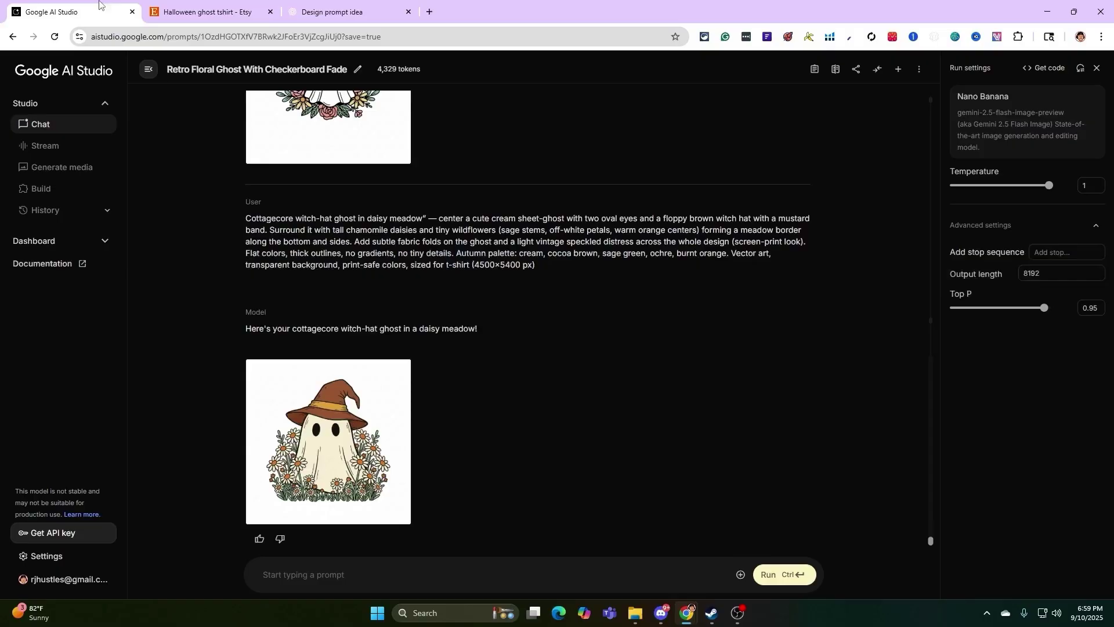
pyautogui.click(328, 581)
pyautogui.hotkey('ctrl', 'v')
pyautogui.hotkey('ctrl', 'Return')
# Step: Scroll through the remaining ChatGPT prompts, then return to the Etsy ghost t-shirt results
pyautogui.click(330, 11)
pyautogui.scroll(-3, 449, 311)
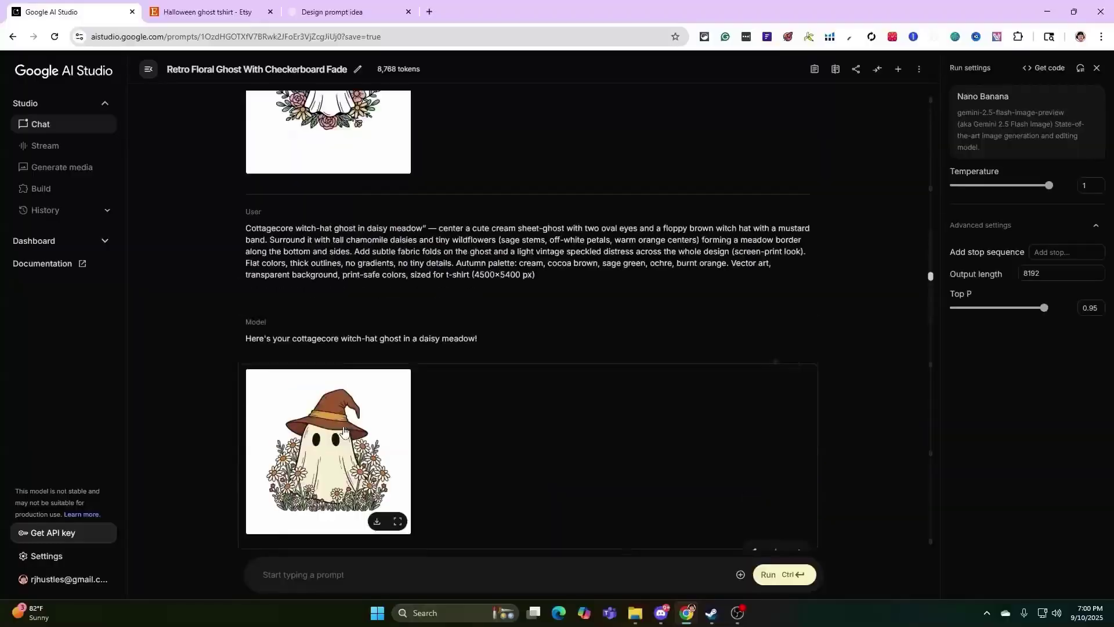
pyautogui.scroll(-15, 348, 421)
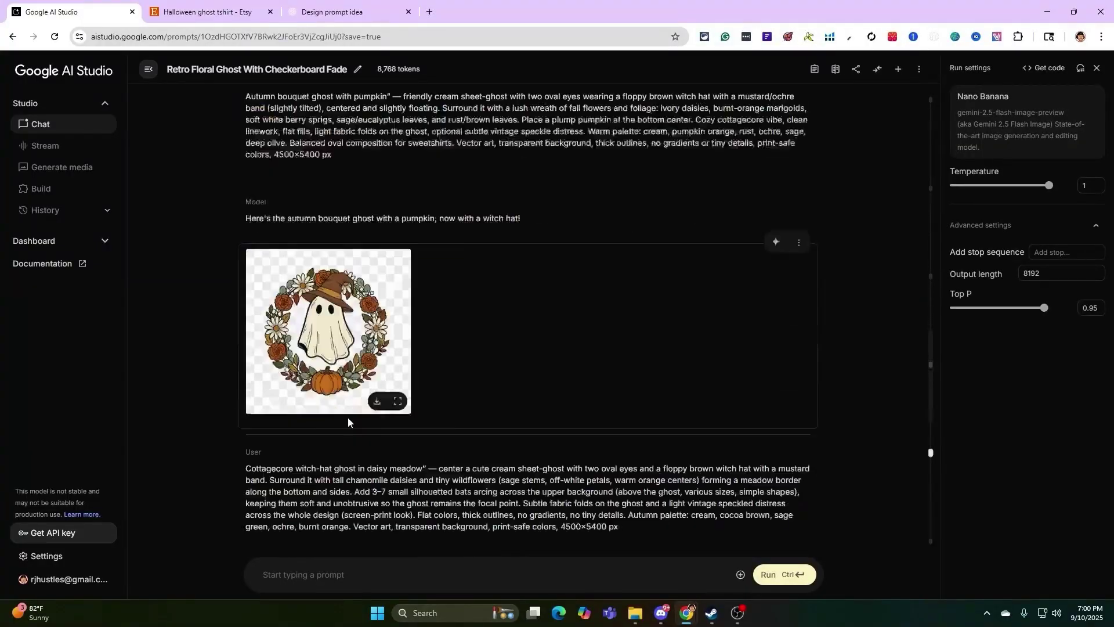
pyautogui.scroll(-5, 348, 421)
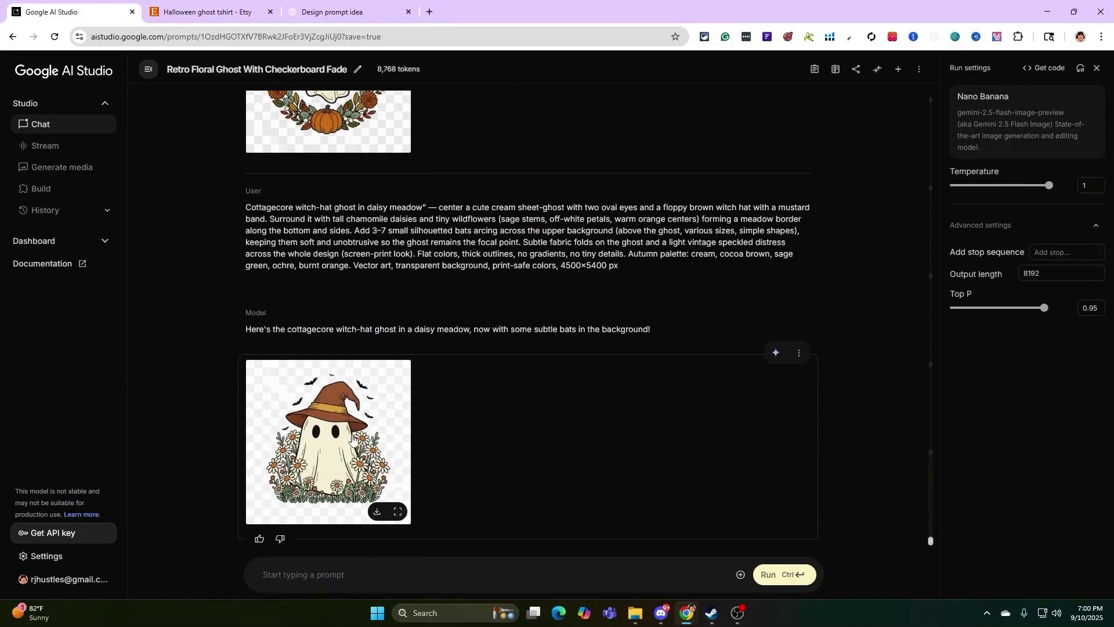
pyautogui.hotkey('ctrl', 'Tab')
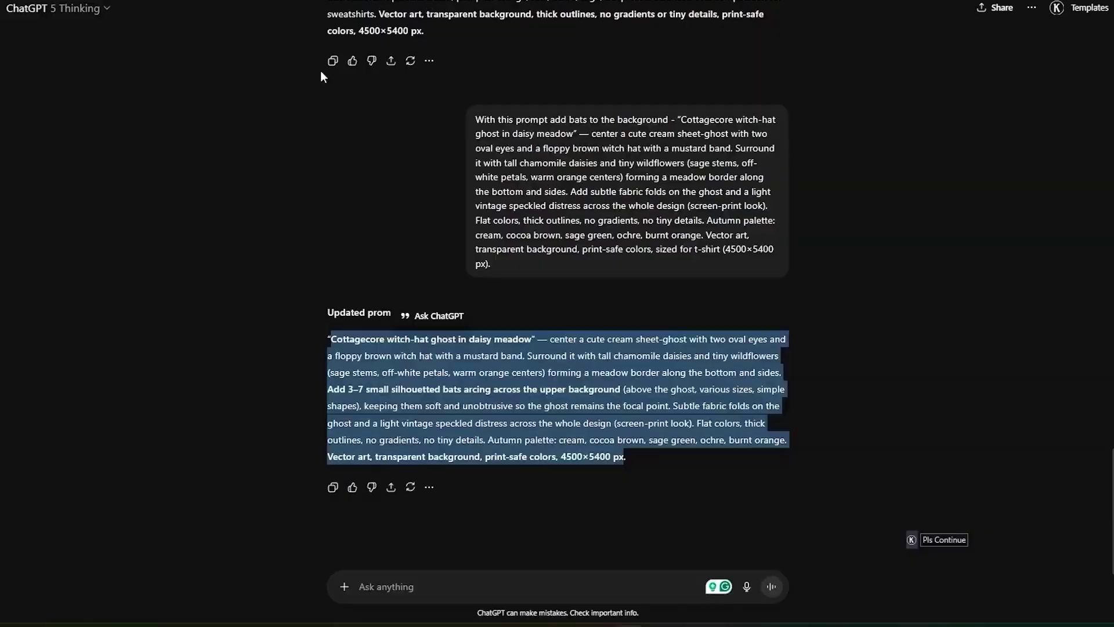
pyautogui.scroll(15, 372, 346)
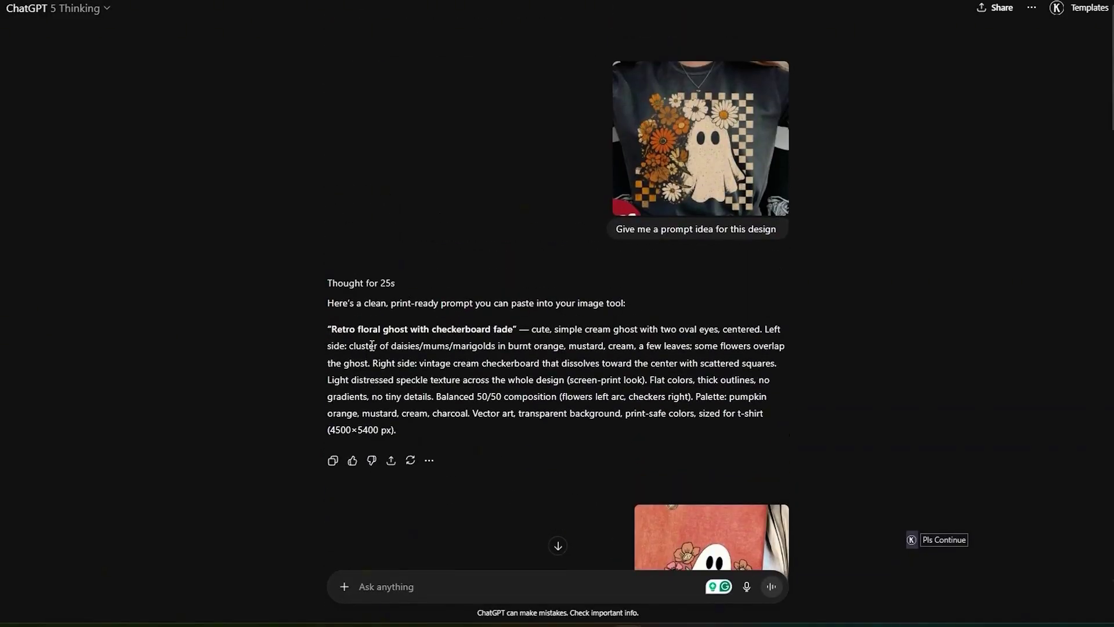
pyautogui.scroll(-5, 404, 361)
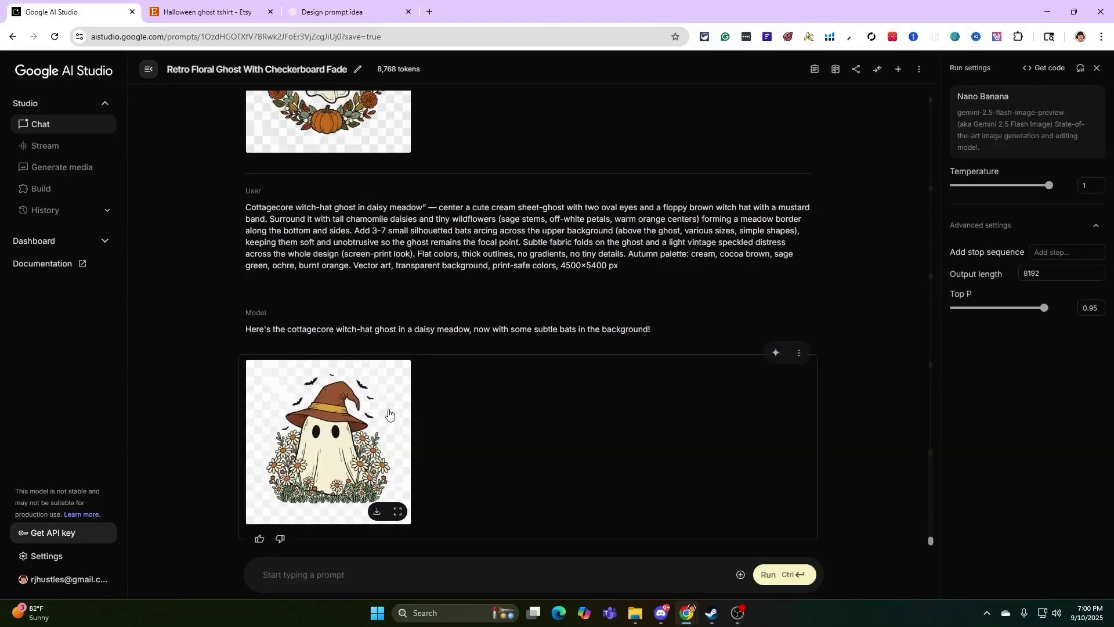
pyautogui.scroll(-6, 401, 420)
pyautogui.scroll(10, 377, 420)
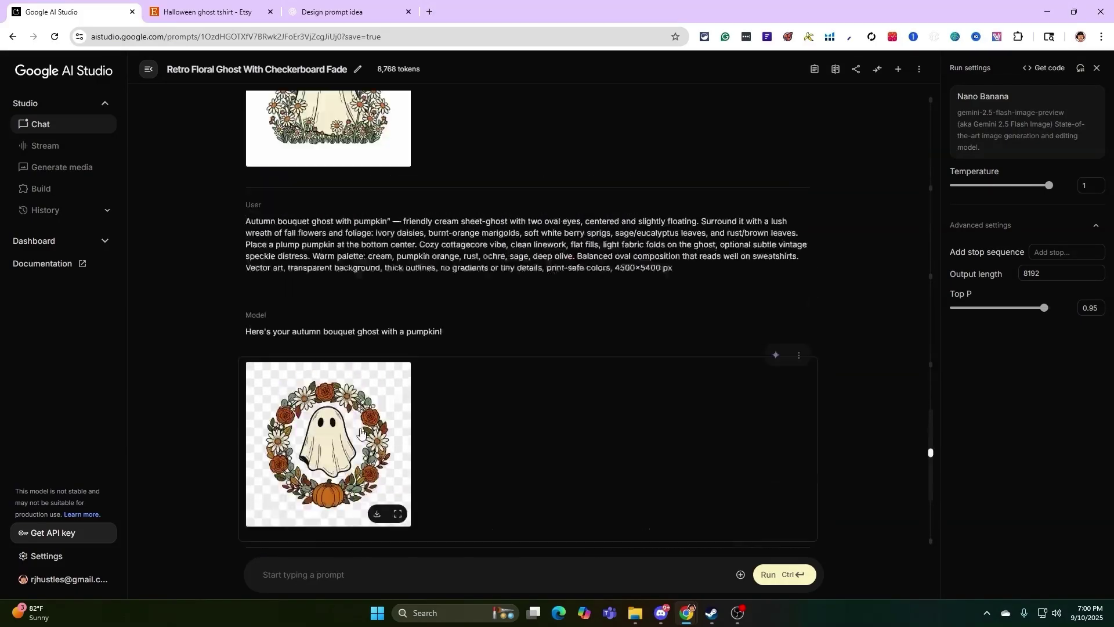
pyautogui.scroll(-3, 356, 429)
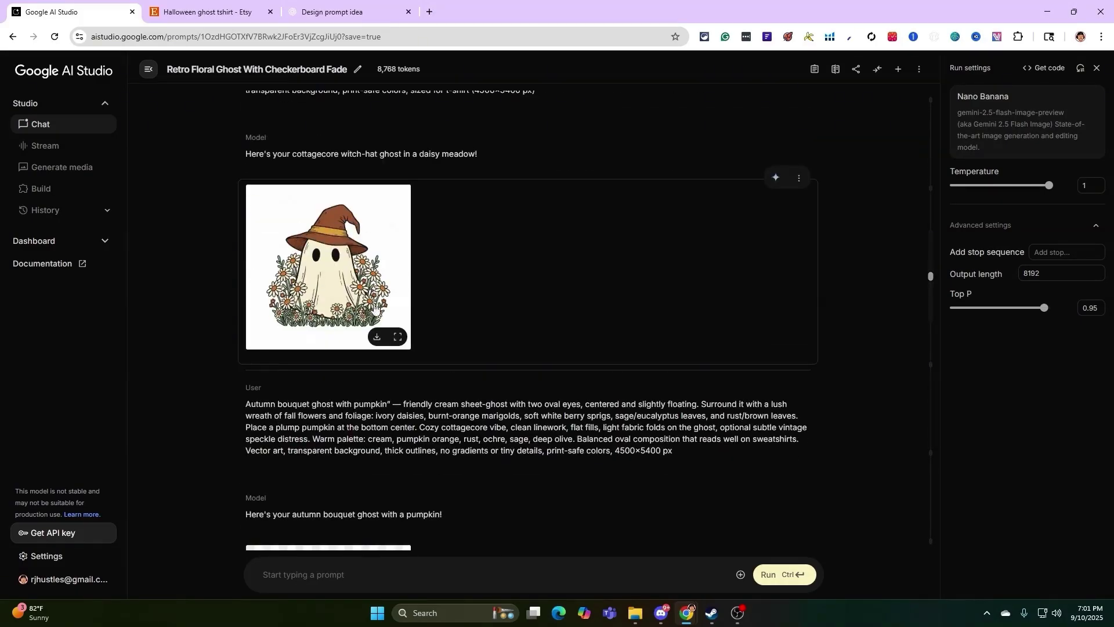
pyautogui.scroll(-4, 350, 394)
pyautogui.scroll(-12, 350, 393)
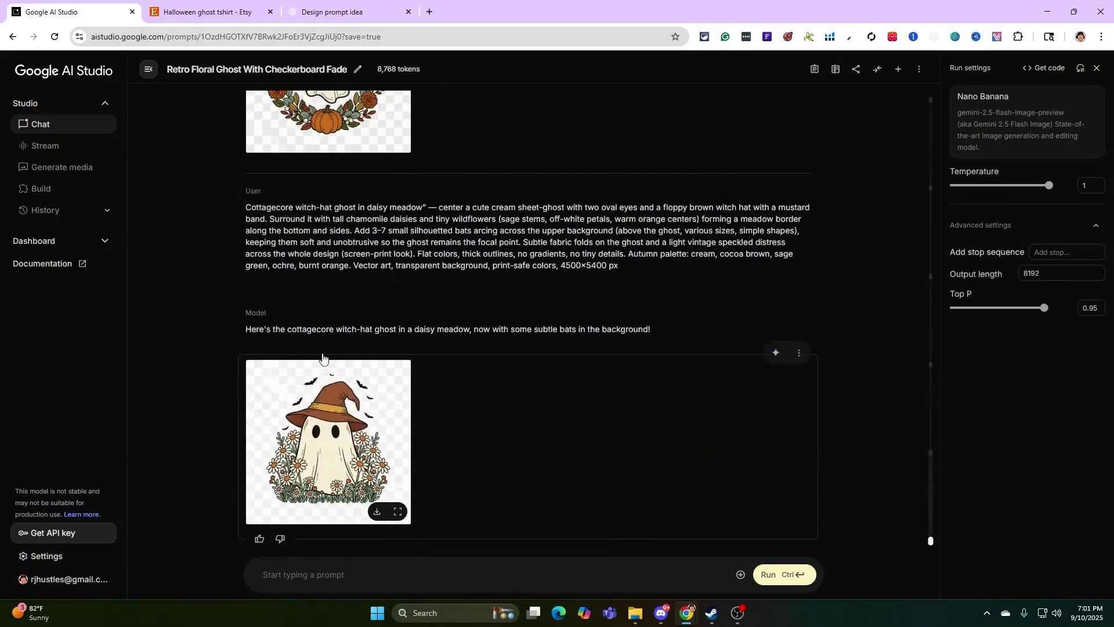
pyautogui.scroll(4, 302, 425)
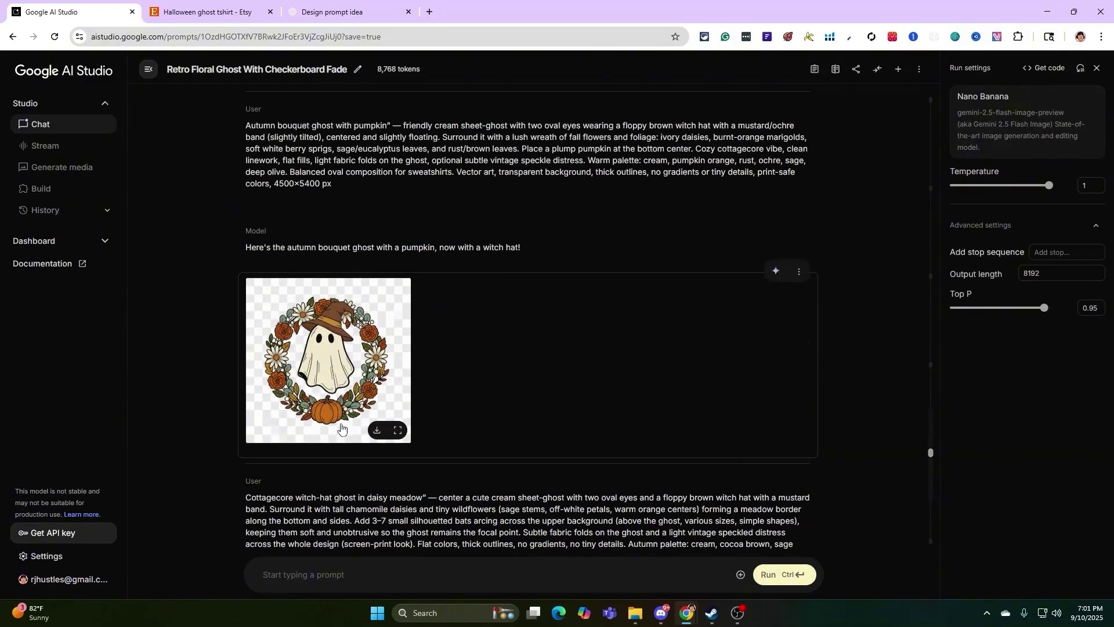
pyautogui.scroll(8, 342, 431)
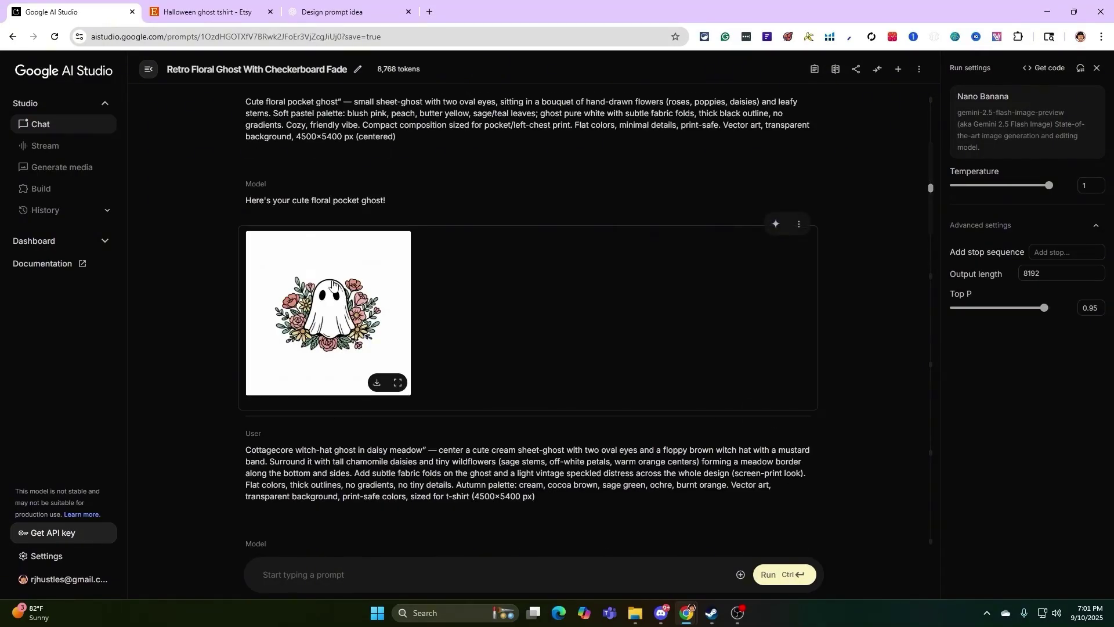
pyautogui.scroll(4, 411, 348)
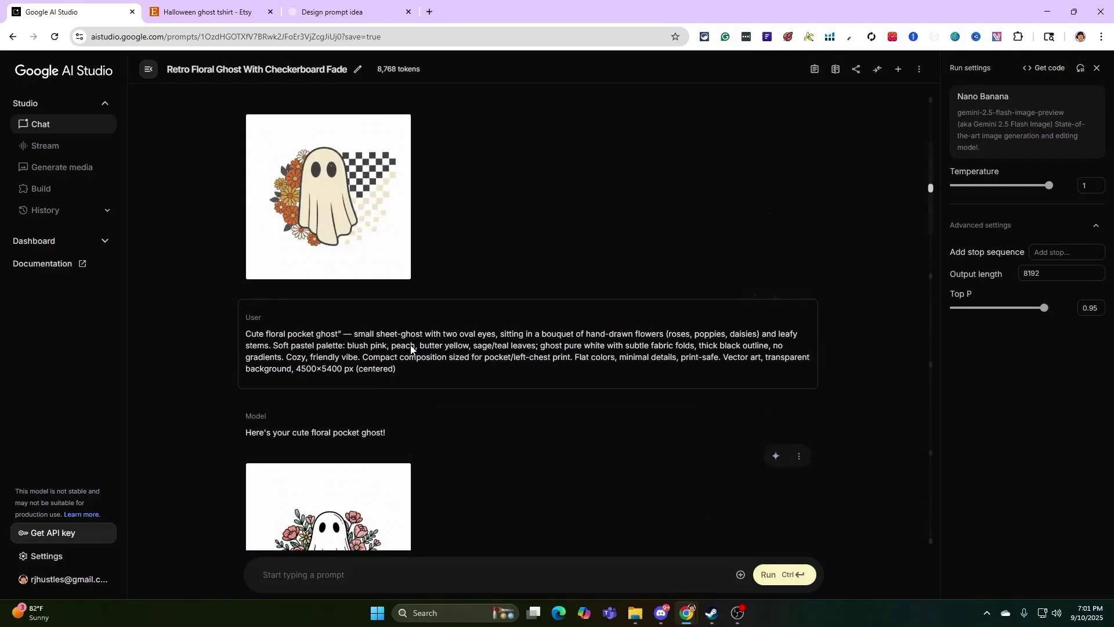
pyautogui.scroll(-12, 411, 348)
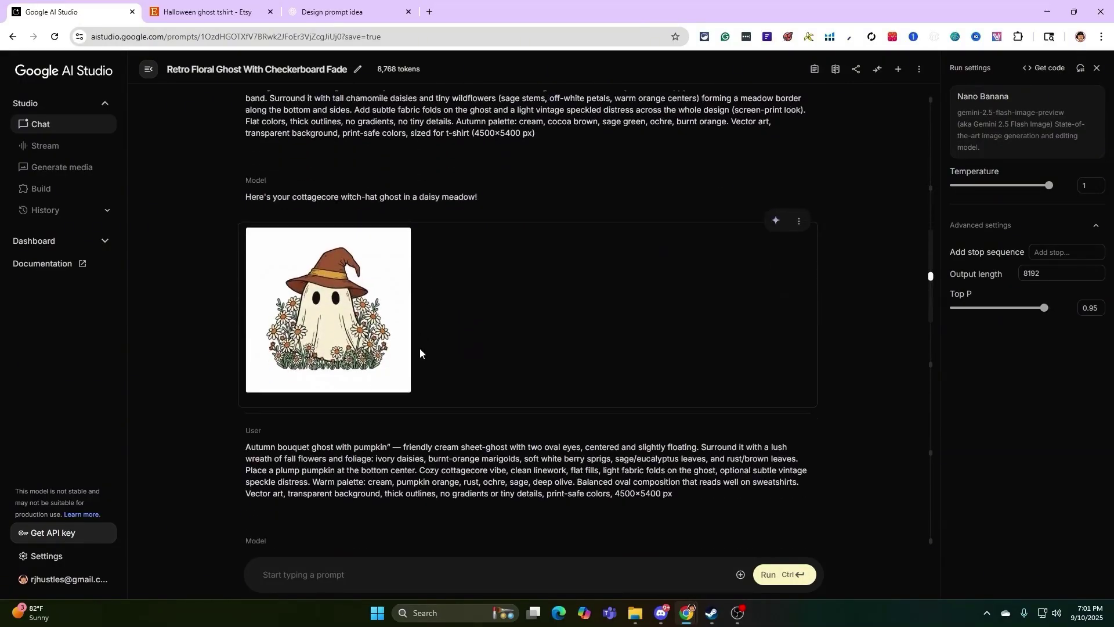
pyautogui.scroll(-8, 419, 348)
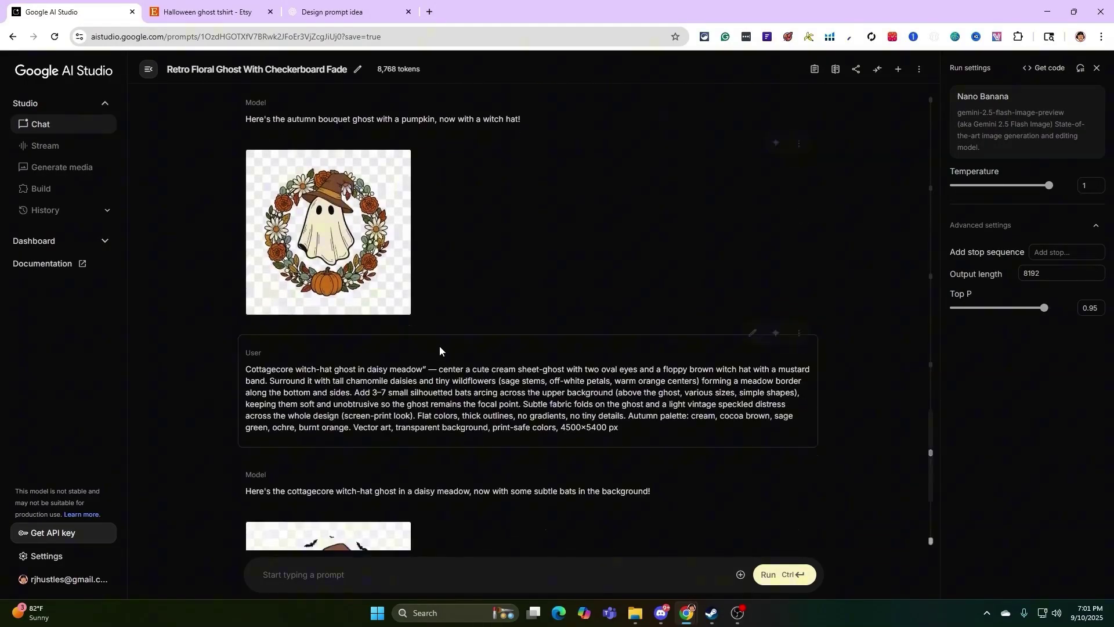
pyautogui.scroll(-3, 440, 346)
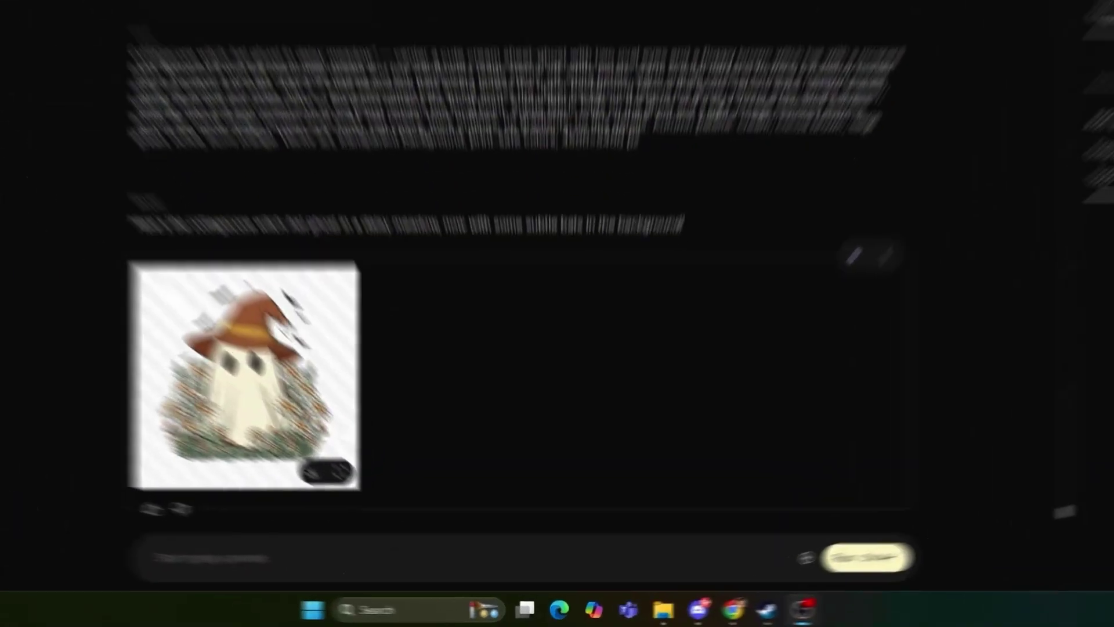
pyautogui.moveTo(328, 410)
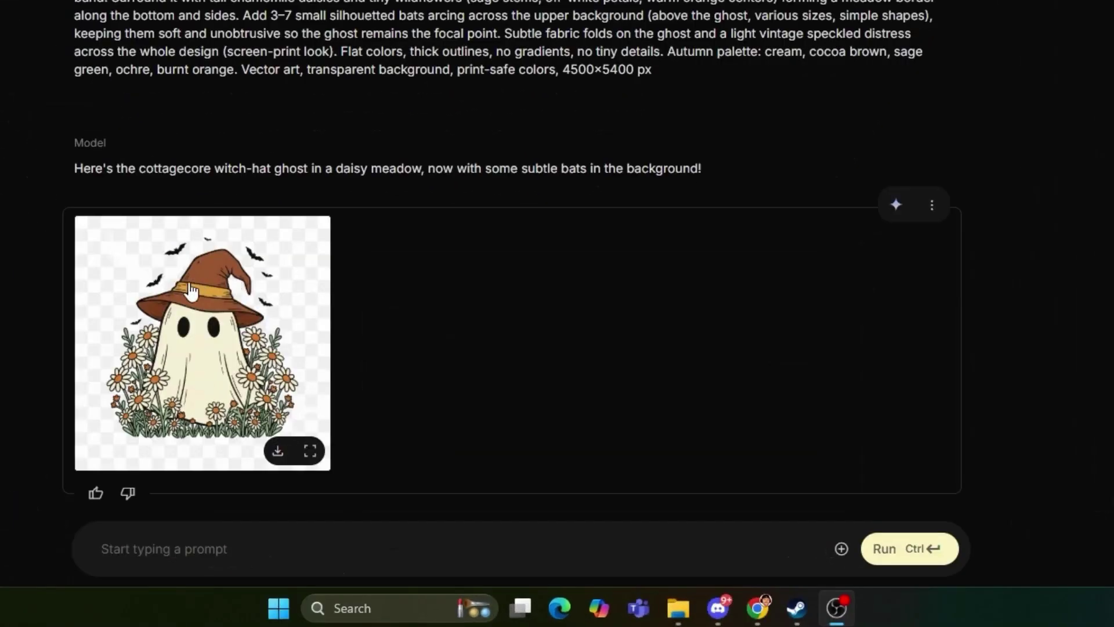
# Step: Ask the model to change the hat color to black, then draft 'Add this Coneflower with the daisys'
pyautogui.click(203, 295)
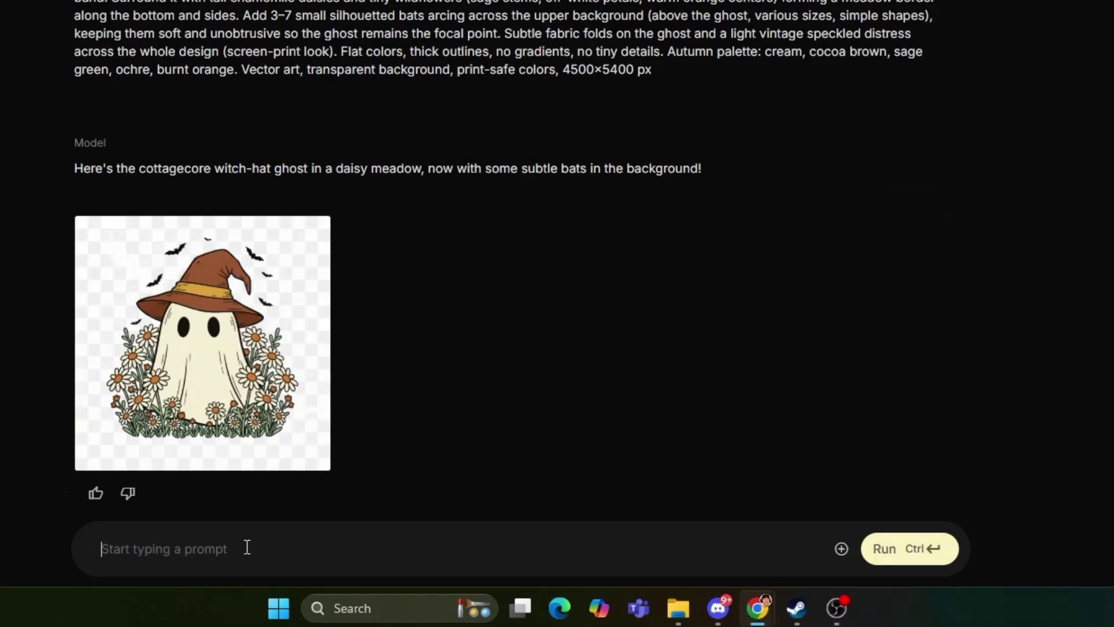
pyautogui.write('Can change')
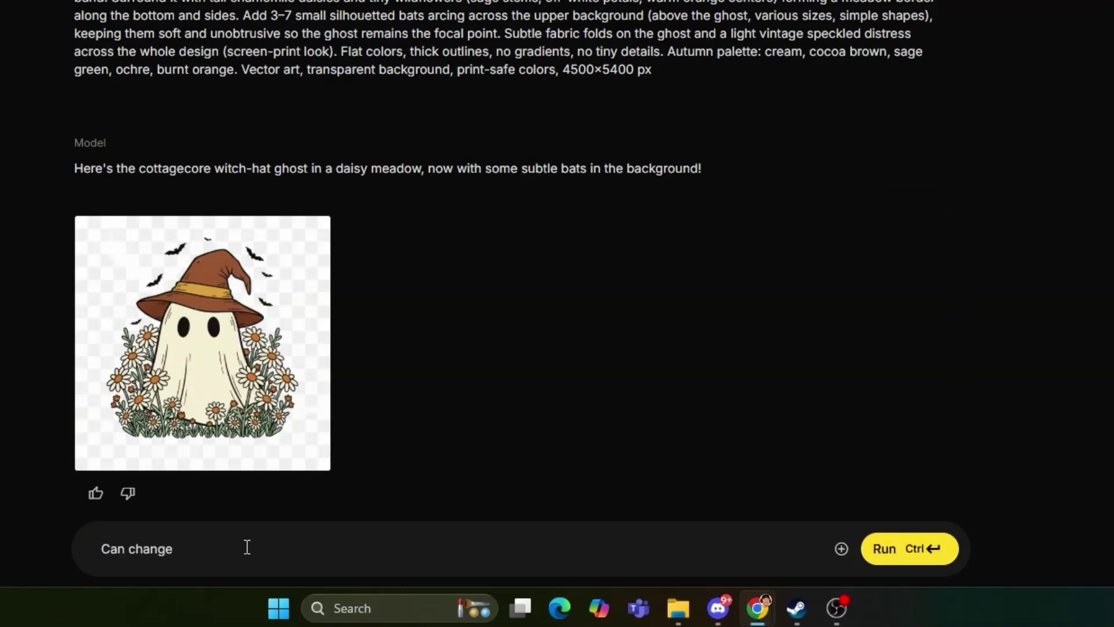
pyautogui.write('ryou')
pyautogui.click(247, 547)
pyautogui.write('the hat color black')
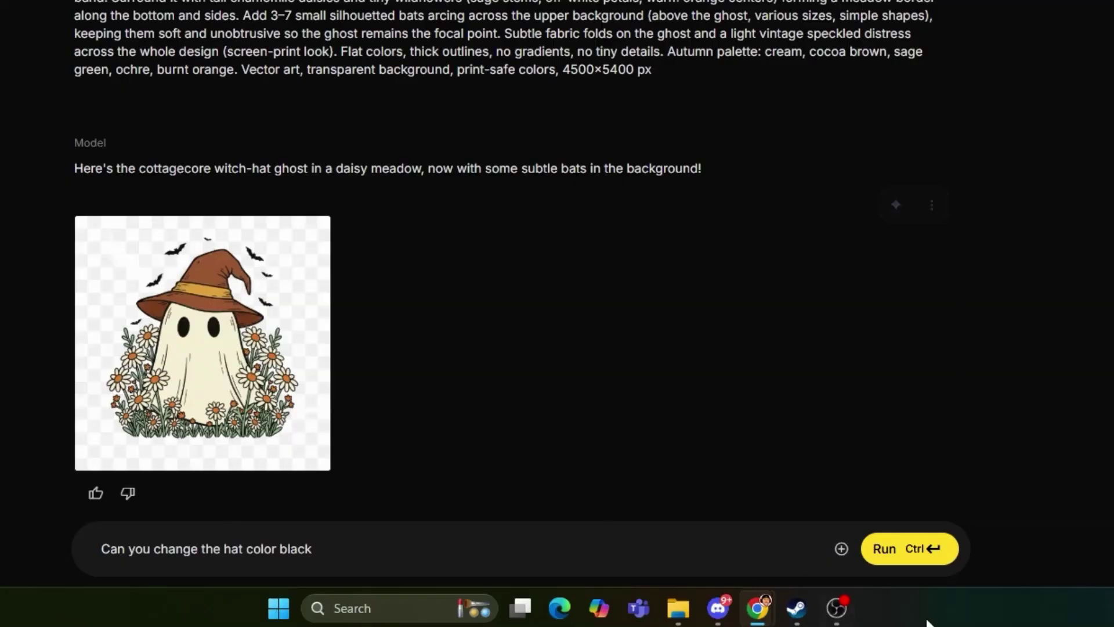
pyautogui.click(910, 561)
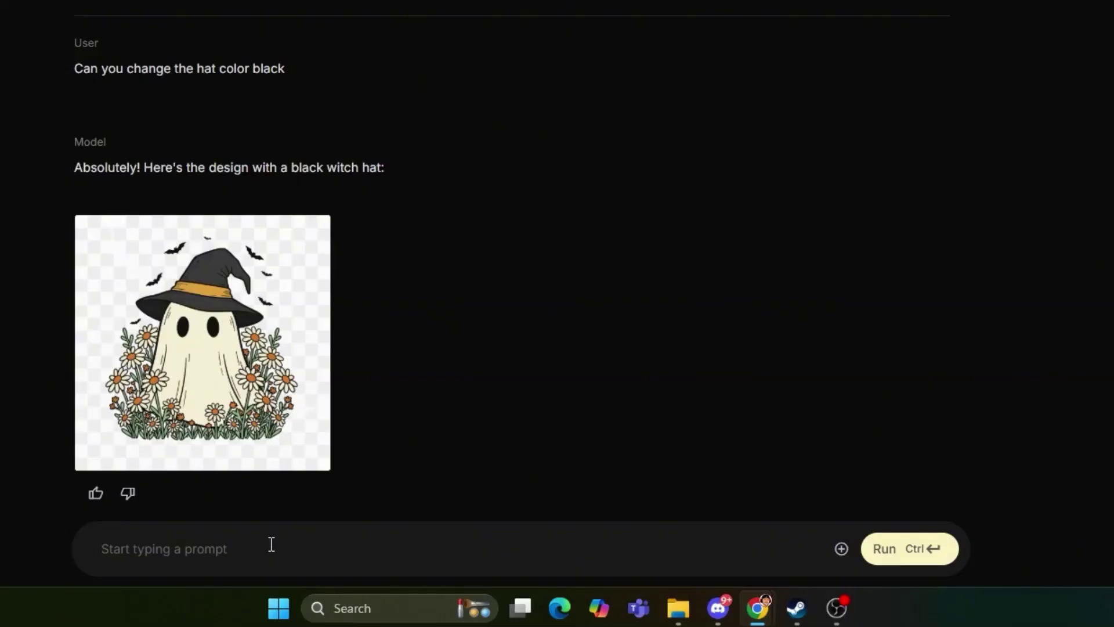
pyautogui.click(275, 525)
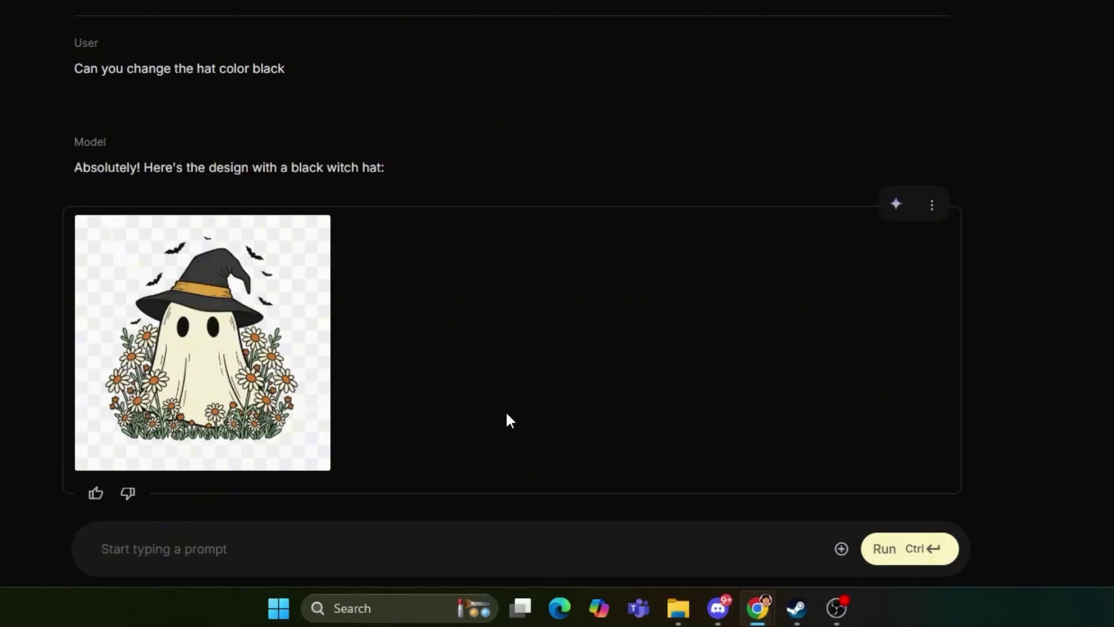
pyautogui.write('Add this Coneflower ')
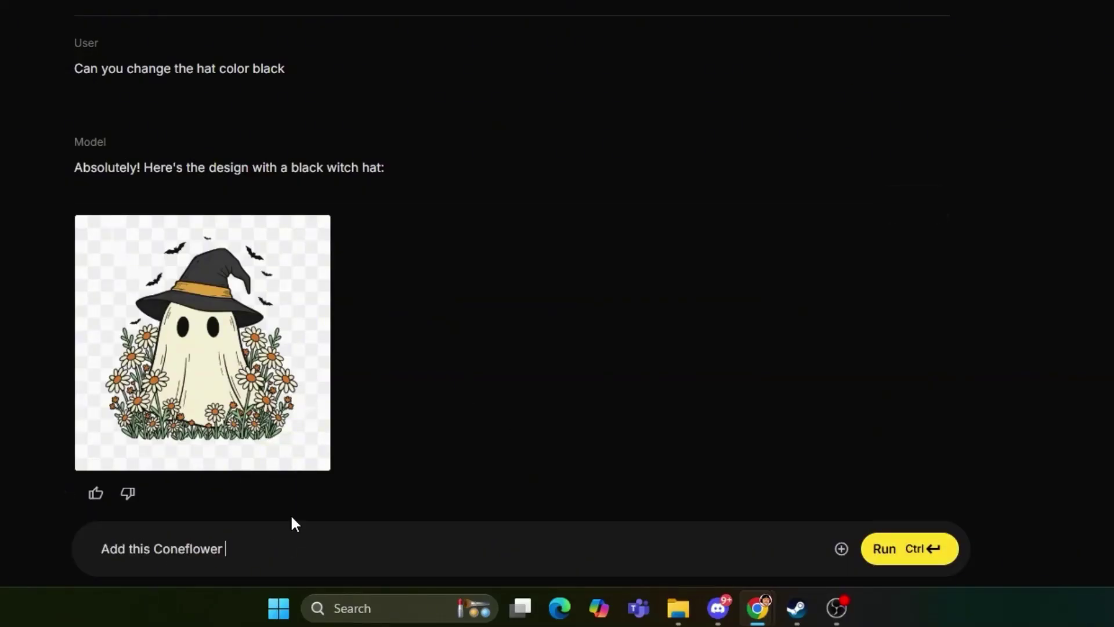
pyautogui.write('with the daisys')
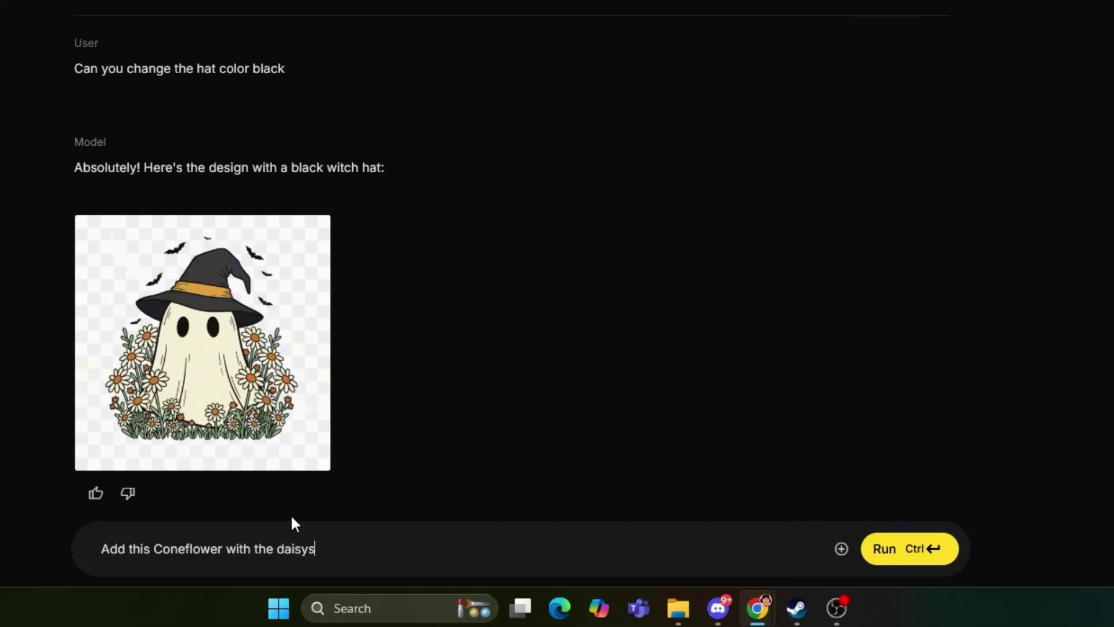
# Step: Send the request to add coneflowers among the daisies
pyautogui.hotkey('ctrl', 'Return')
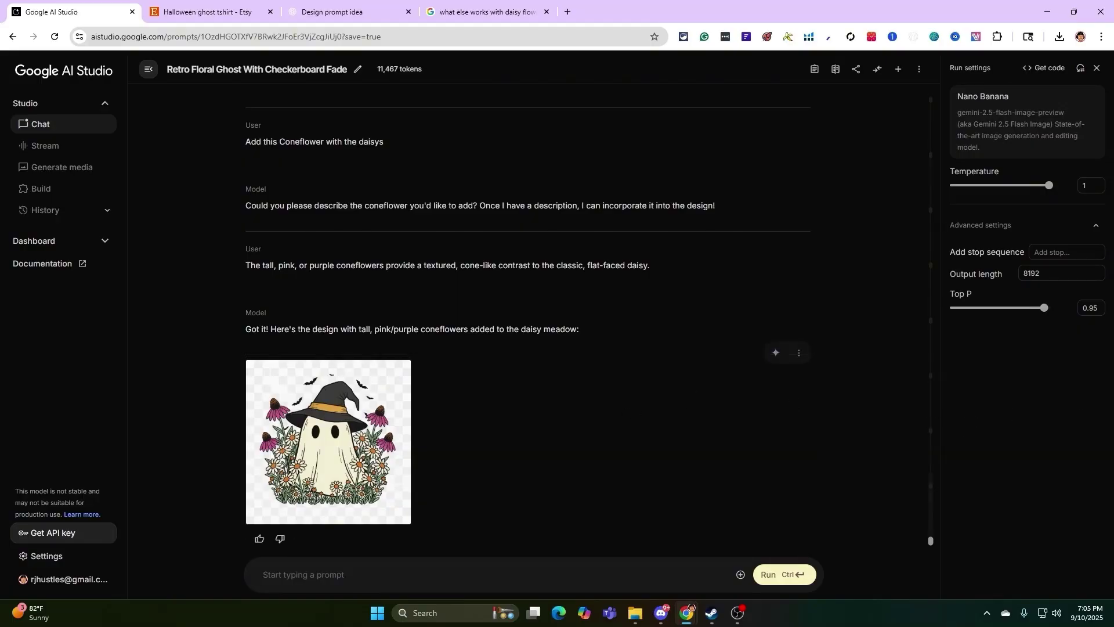
# Step: Paste in the black t-shirt mockup prompt
pyautogui.write('Place this design center-chest on a black t-shirt mockup, studio lighting, realistic folds.')
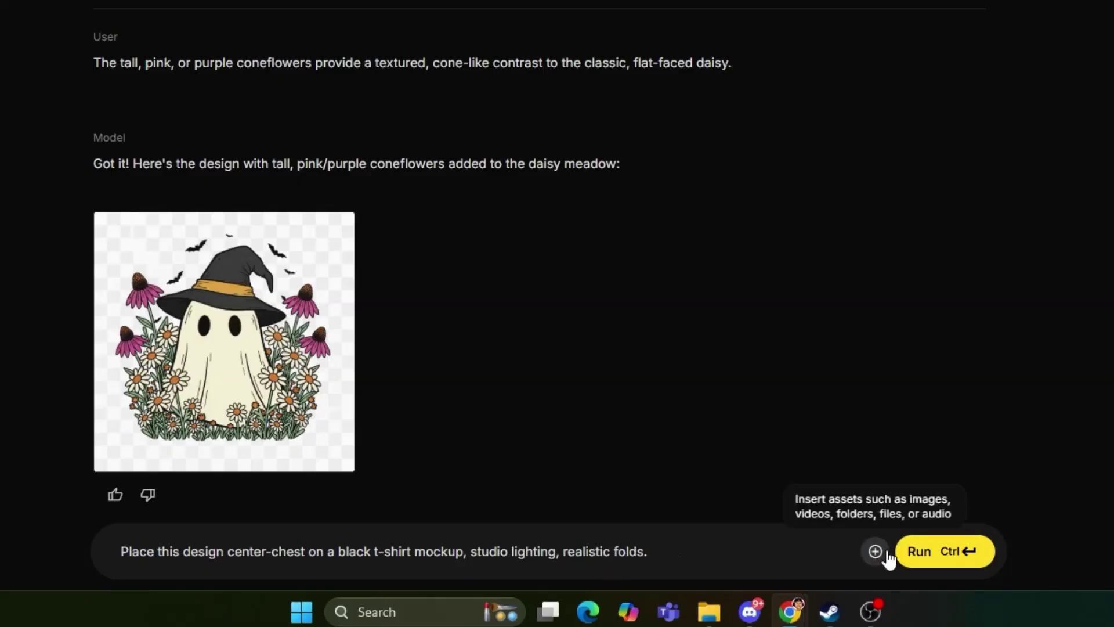
# Step: Send the prompt placing the coneflower ghost center-chest on a black t-shirt with studio lighting
pyautogui.click(953, 561)
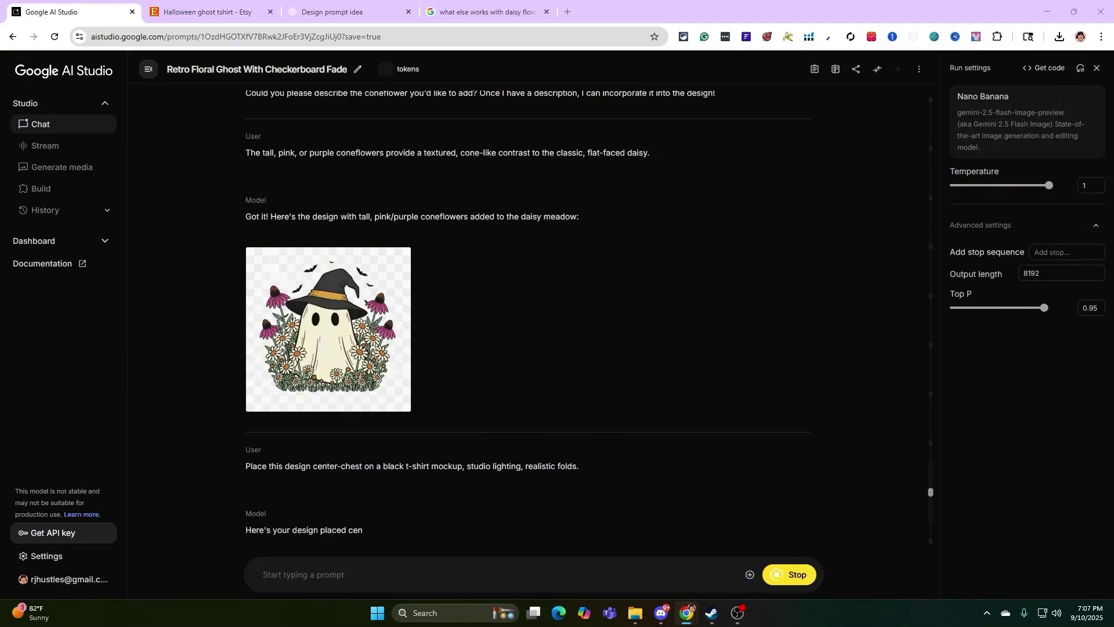
# Step: Reuse the black t-shirt mockup prompt with 'white' in place of 'black' and send it
pyautogui.scroll(1, 339, 441)
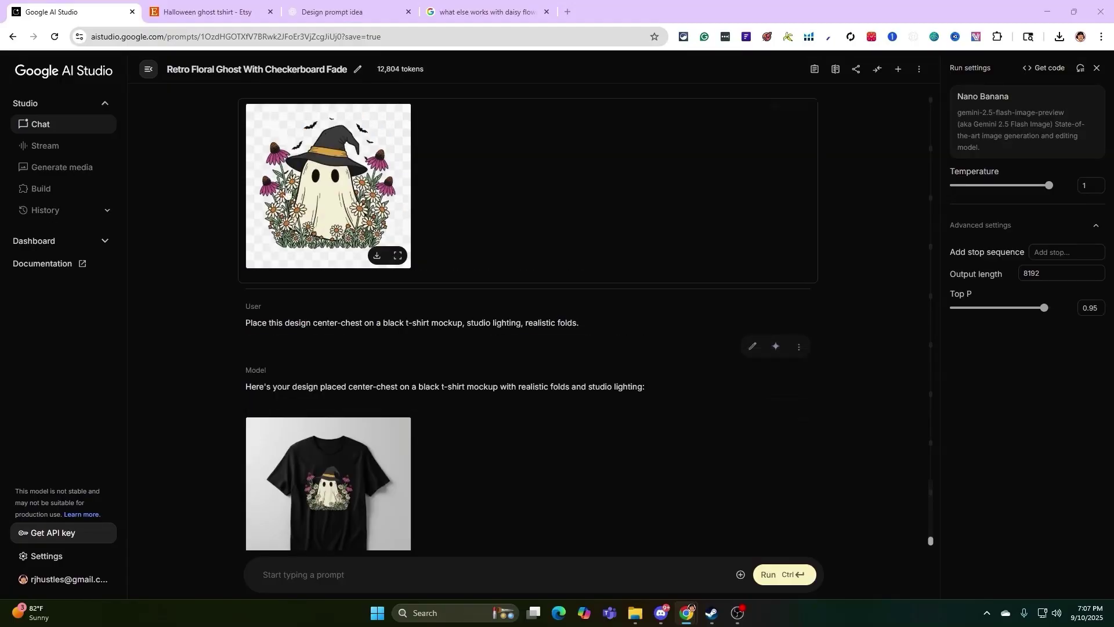
pyautogui.scroll(-1, 374, 402)
pyautogui.moveTo(582, 265); pyautogui.dragTo(248, 262)
pyautogui.rightClick(281, 265)
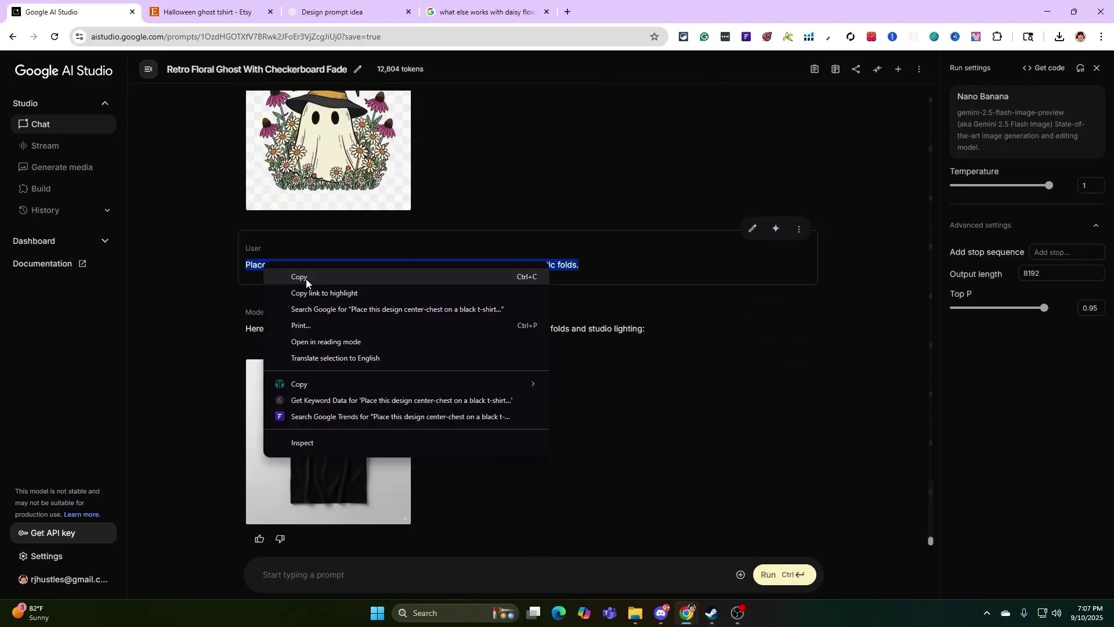
pyautogui.click(306, 279)
pyautogui.click(335, 574)
pyautogui.hotkey('ctrl', 'v')
pyautogui.doubleClick(410, 573)
pyautogui.write('white')
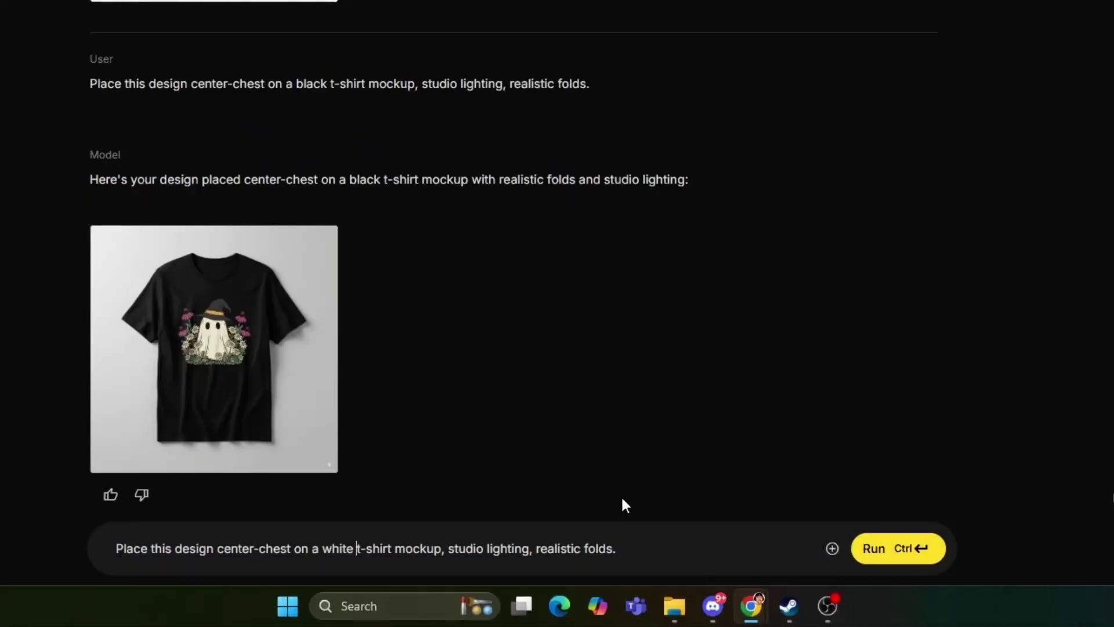
pyautogui.press('Return')
pyautogui.hotkey('ctrl', 'Return')
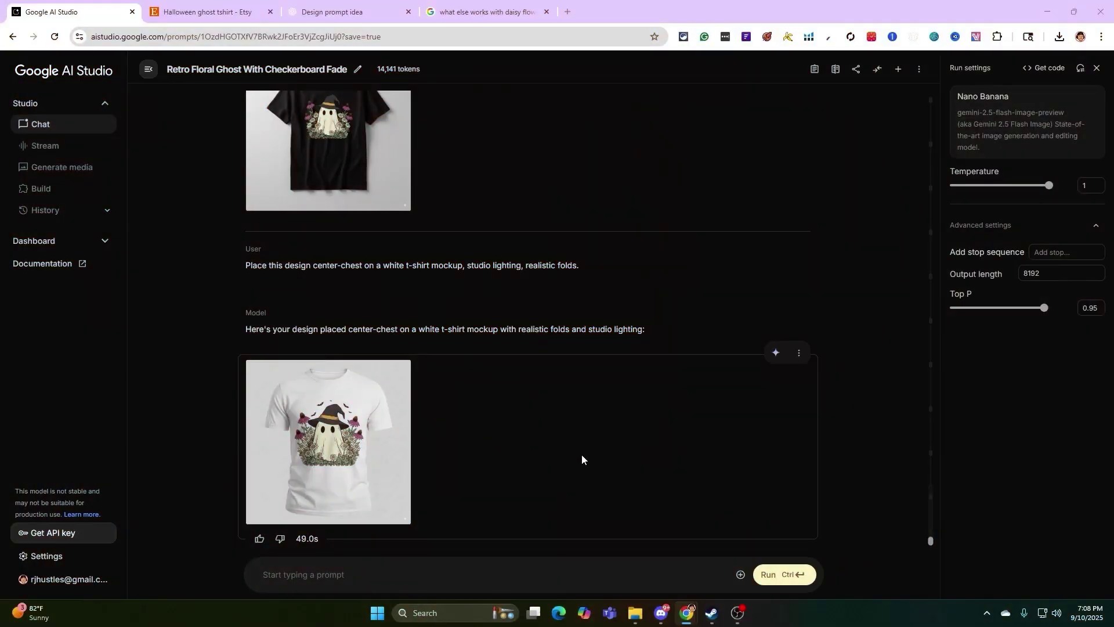
# Step: View the black and white t-shirt mockups at full size
pyautogui.scroll(2, 354, 273)
pyautogui.click(355, 278)
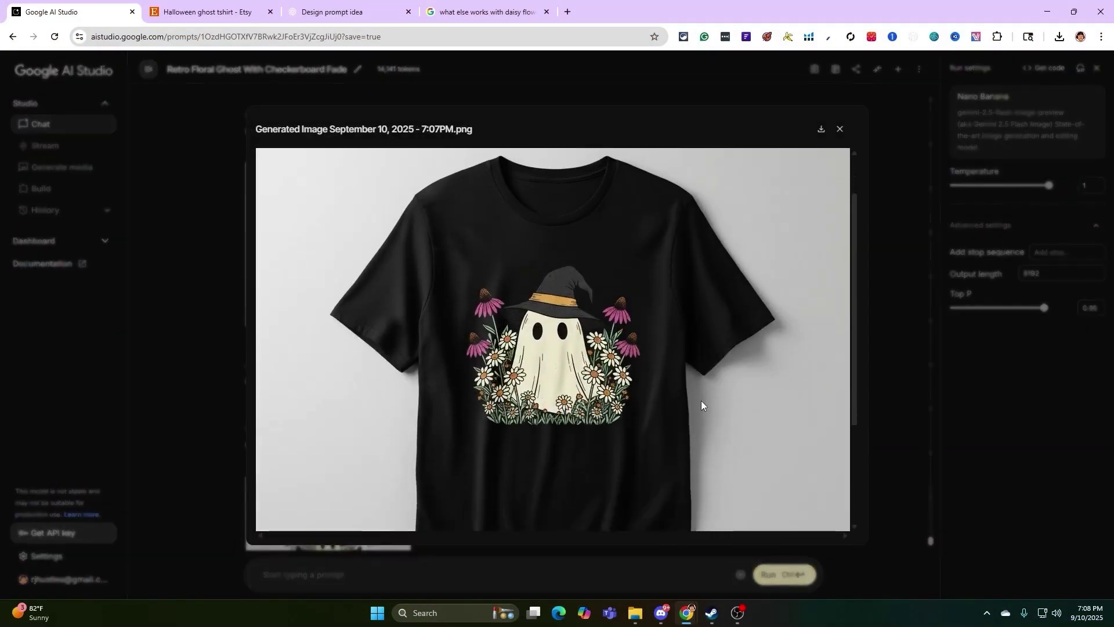
pyautogui.scroll(-2, 521, 365)
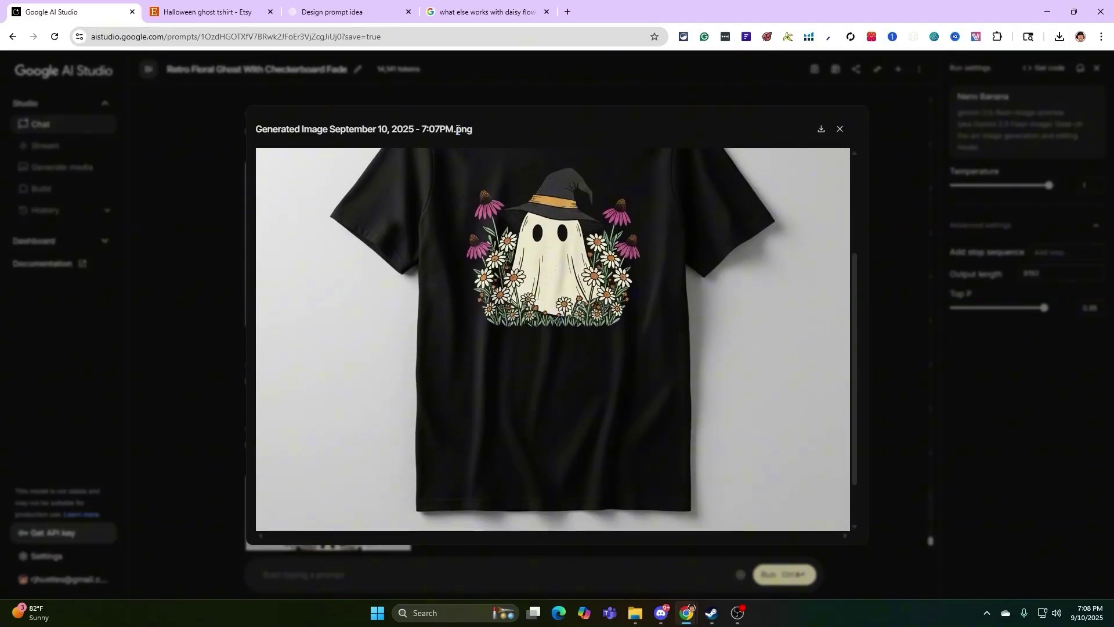
pyautogui.moveTo(456, 130); pyautogui.dragTo(476, 131)
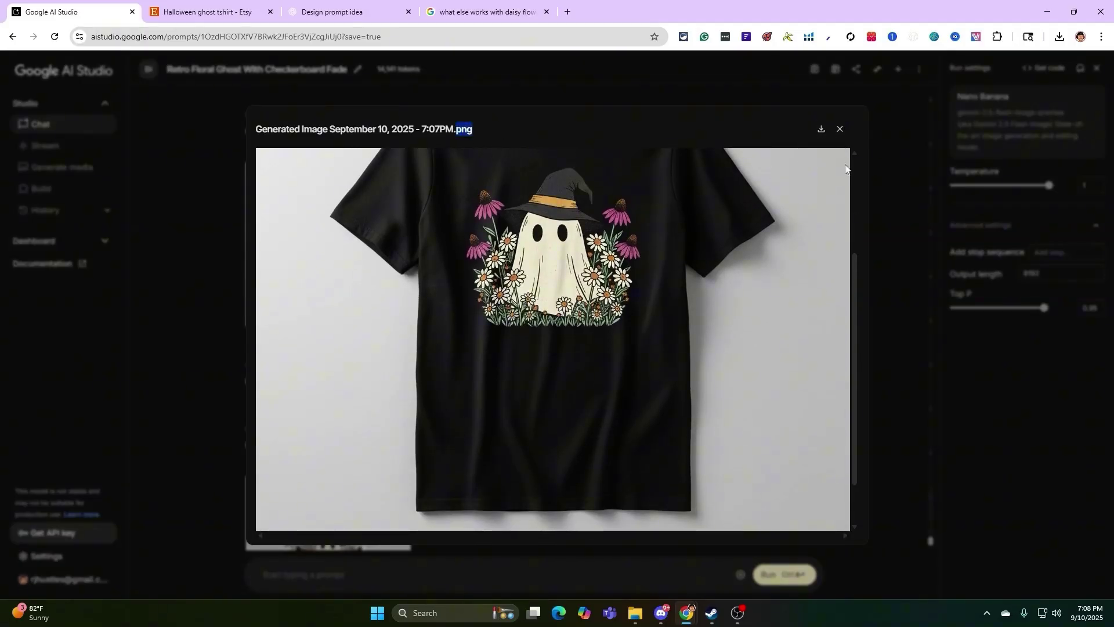
pyautogui.click(837, 133)
pyautogui.click(399, 433)
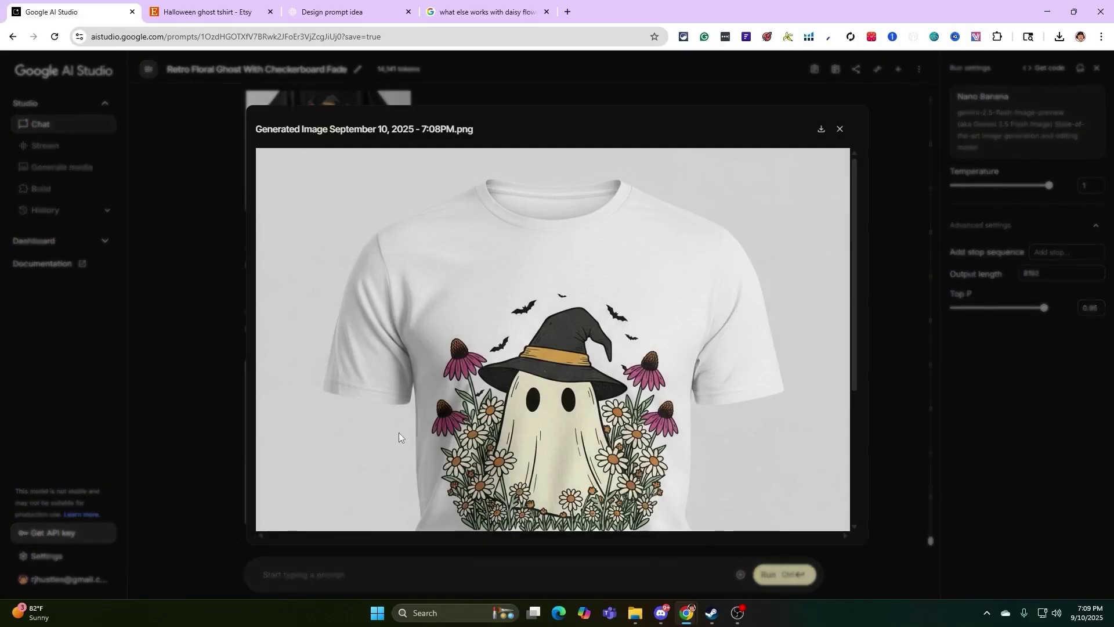
pyautogui.scroll(-5, 659, 372)
pyautogui.scroll(4, 659, 372)
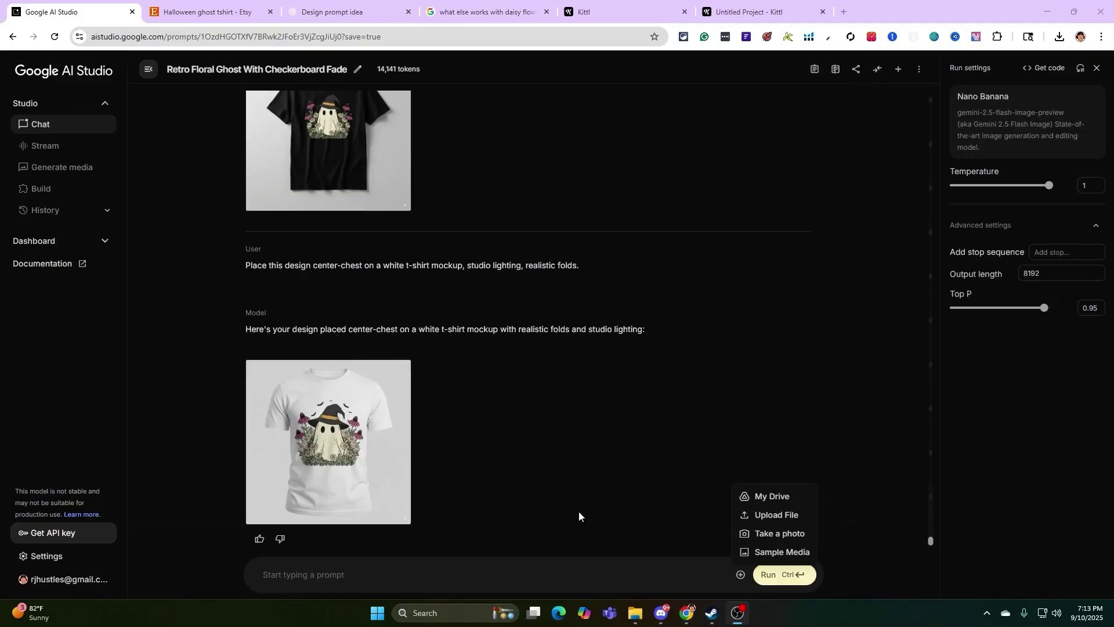
# Step: Upload a blank t-shirt photo and send the request 'Add design to this tshirt'
pyautogui.click(776, 515)
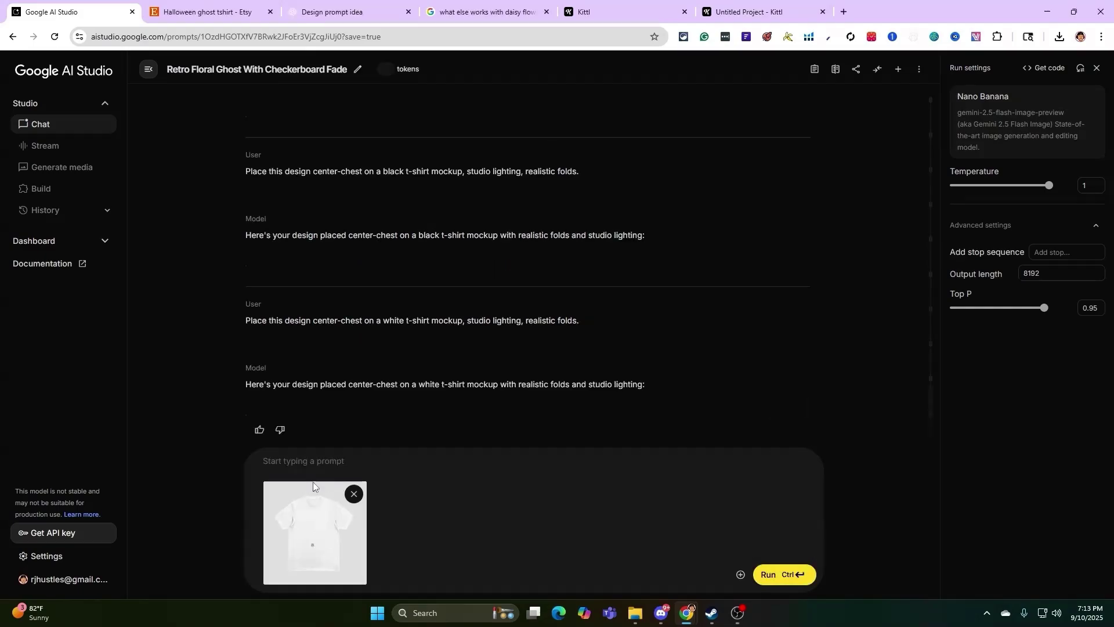
pyautogui.click(296, 466)
pyautogui.write('Add design to this')
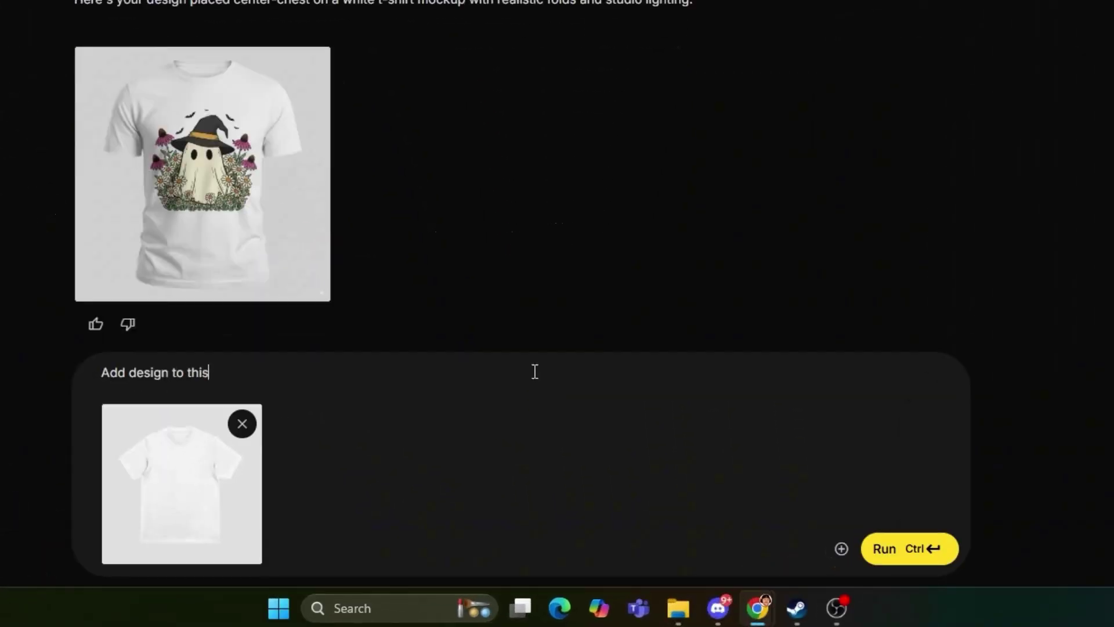
pyautogui.write(' tshirt')
pyautogui.click(895, 548)
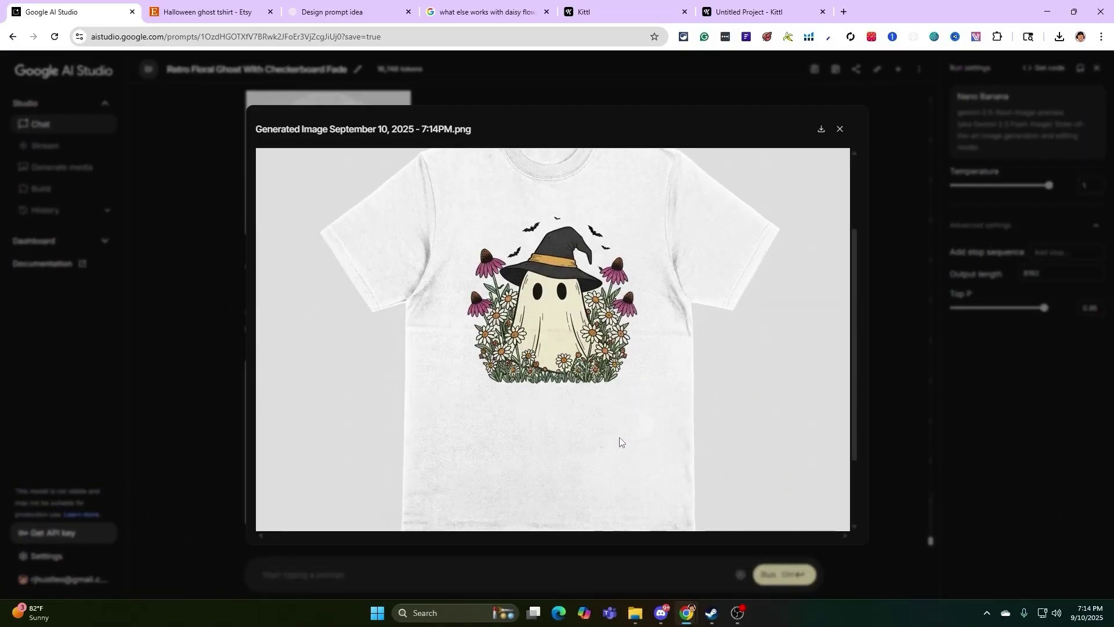
# Step: Review the generated shirt result and close the enlarged mockup viewer
pyautogui.scroll(1, 589, 401)
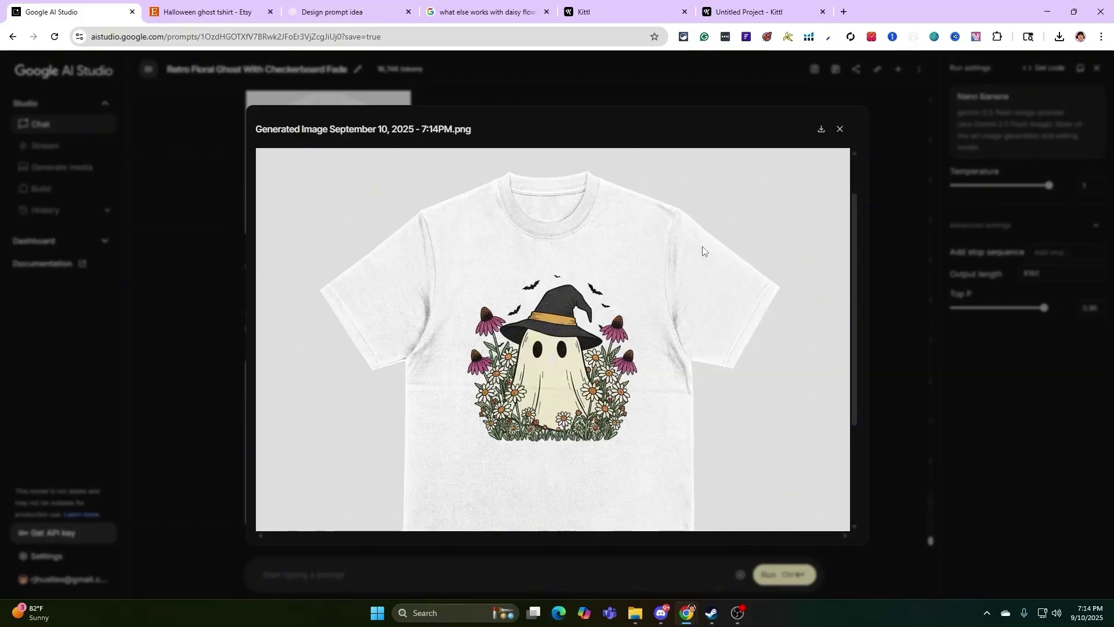
pyautogui.scroll(-2, 703, 297)
pyautogui.scroll(3, 704, 297)
pyautogui.scroll(-2, 731, 309)
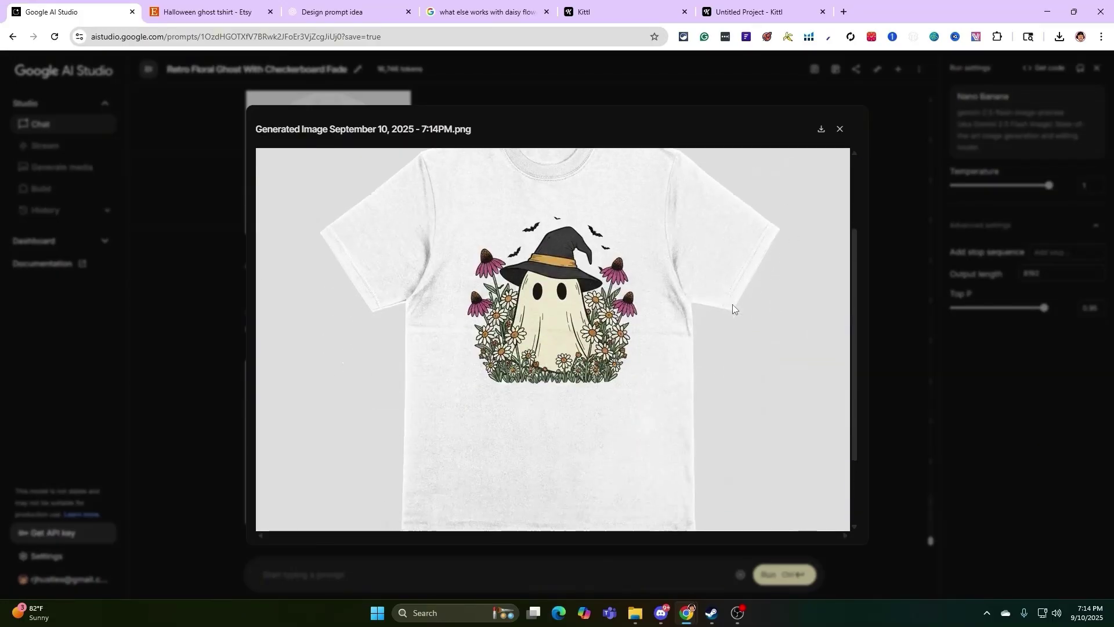
pyautogui.click(839, 129)
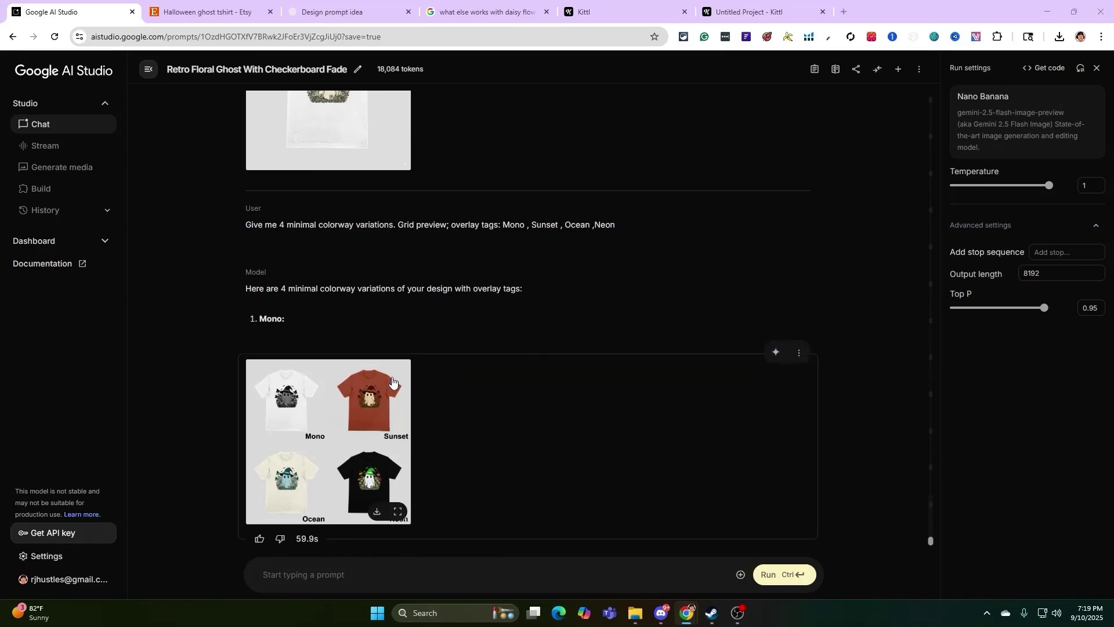
# Step: Select the colorway-variations prompt and review the Mono, Sunset, Ocean and Neon shirt grid
pyautogui.moveTo(245, 225); pyautogui.dragTo(629, 226)
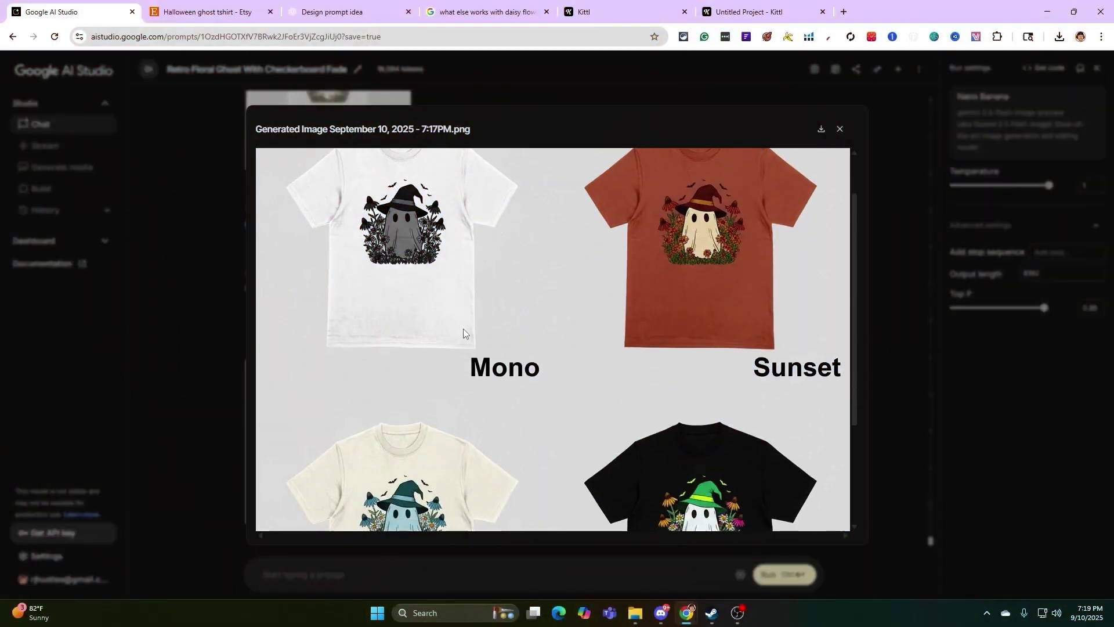
pyautogui.scroll(1, 463, 328)
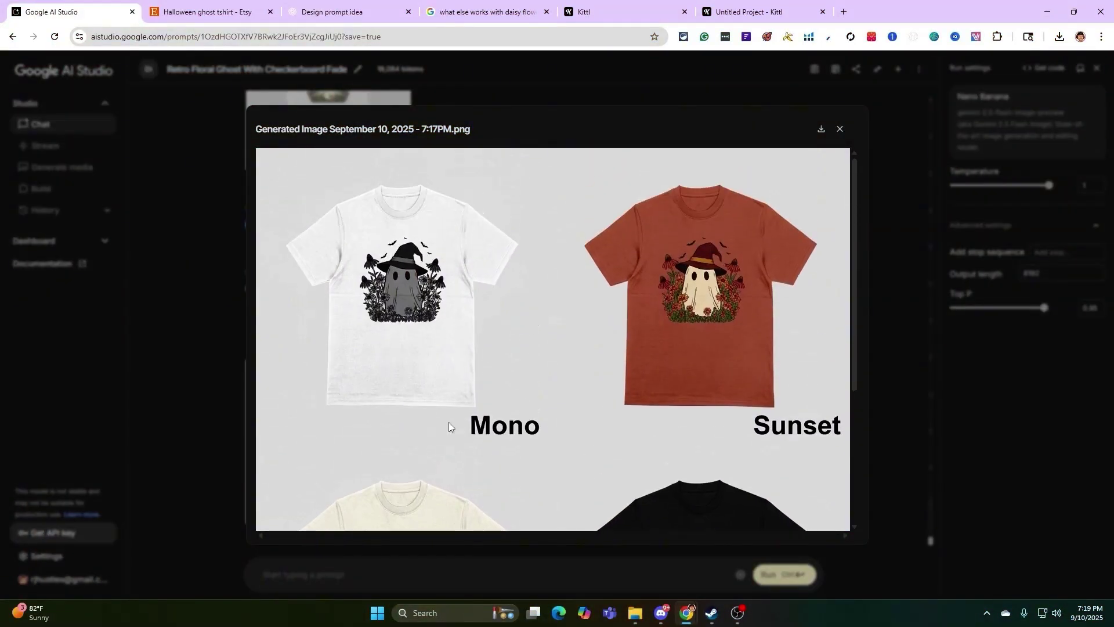
pyautogui.scroll(-1, 450, 426)
pyautogui.scroll(-3, 591, 392)
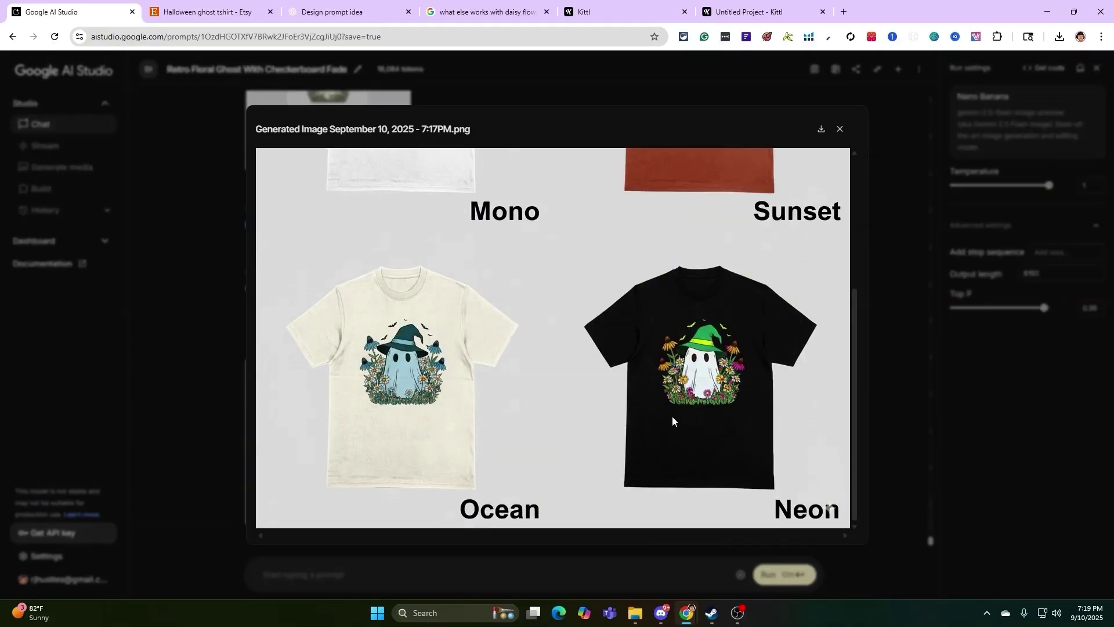
pyautogui.scroll(4, 673, 418)
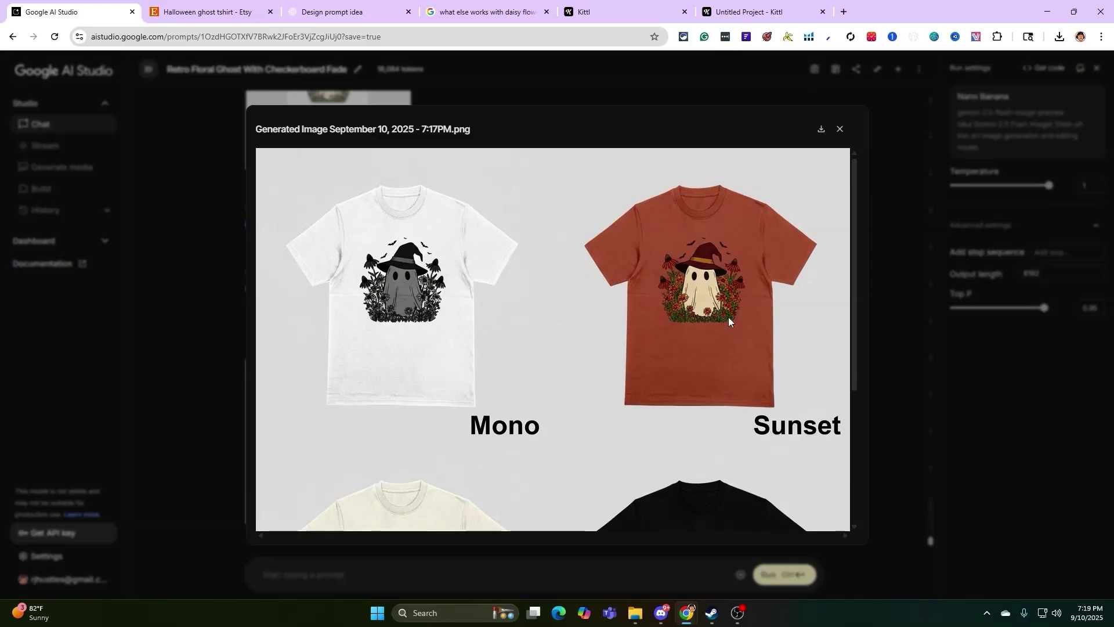
pyautogui.scroll(-4, 684, 389)
pyautogui.scroll(4, 583, 308)
pyautogui.scroll(-4, 763, 382)
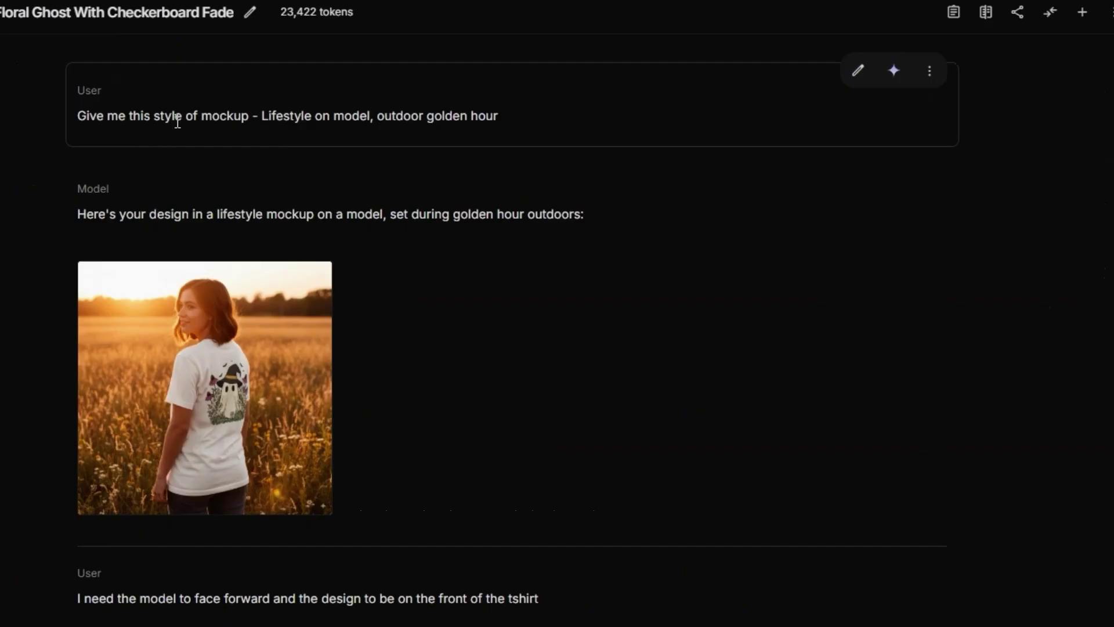
pyautogui.moveTo(257, 116); pyautogui.dragTo(498, 118)
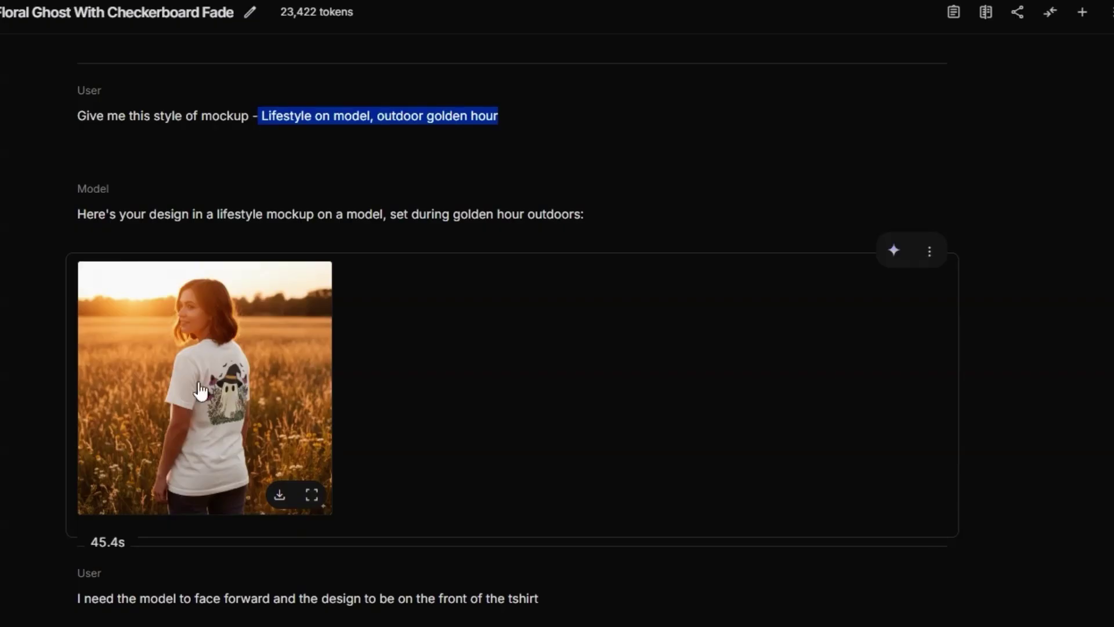
pyautogui.scroll(-4, 174, 398)
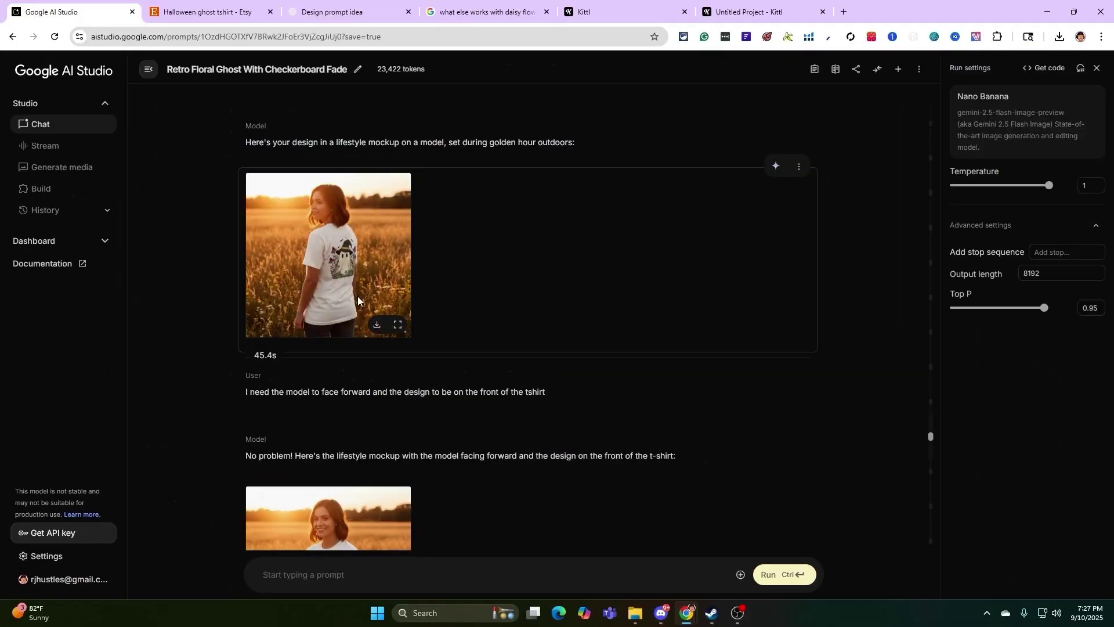
pyautogui.click(245, 230)
pyautogui.scroll(-1, 572, 350)
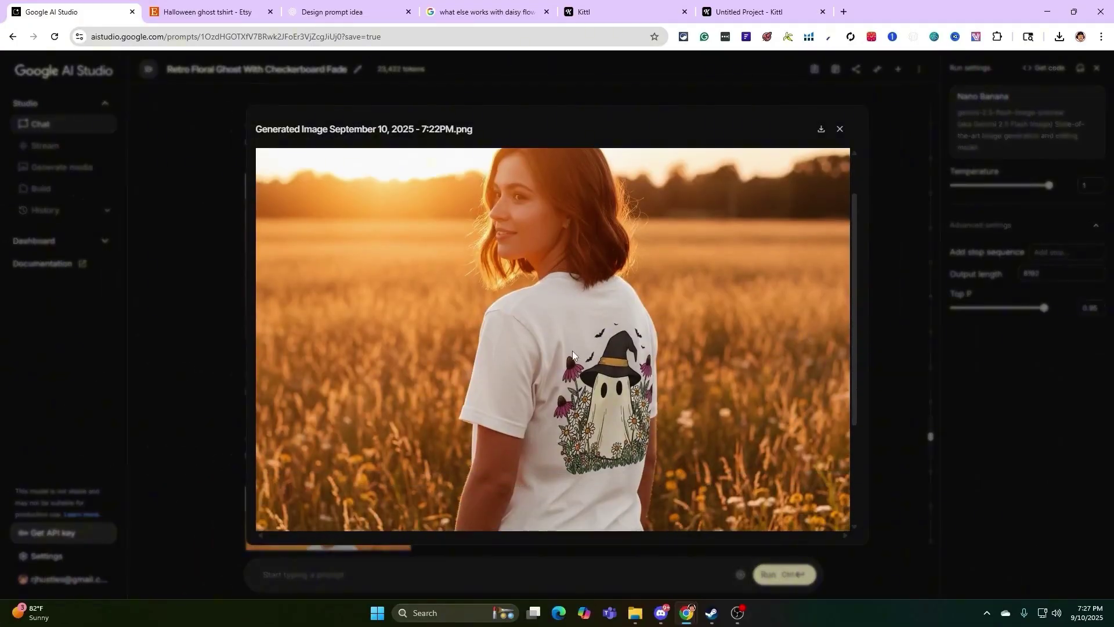
pyautogui.scroll(1, 587, 340)
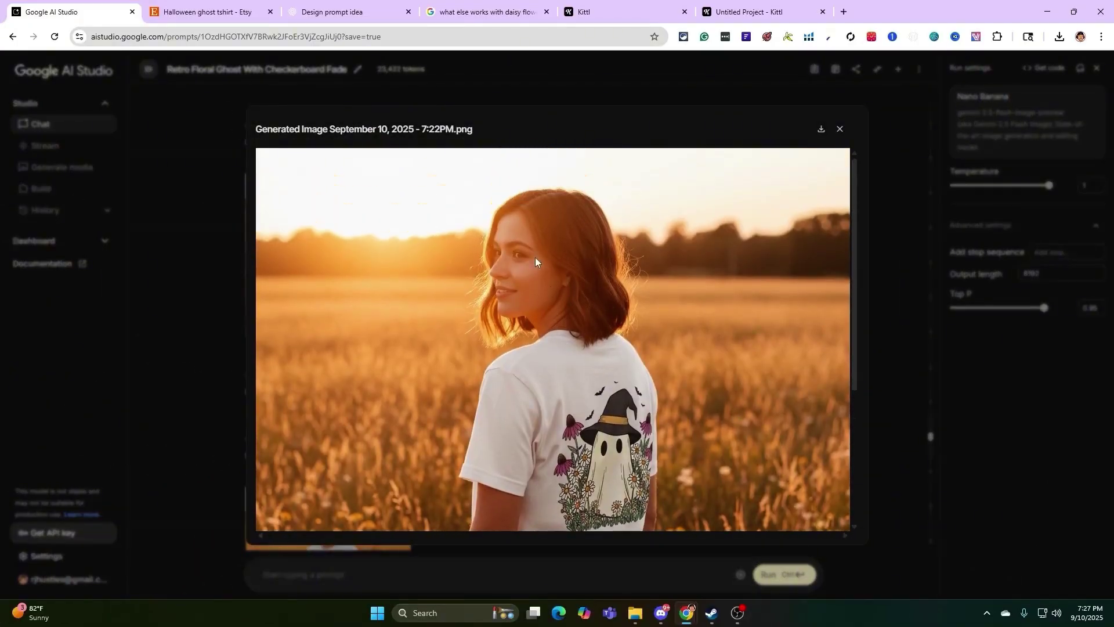
pyautogui.scroll(-4, 566, 296)
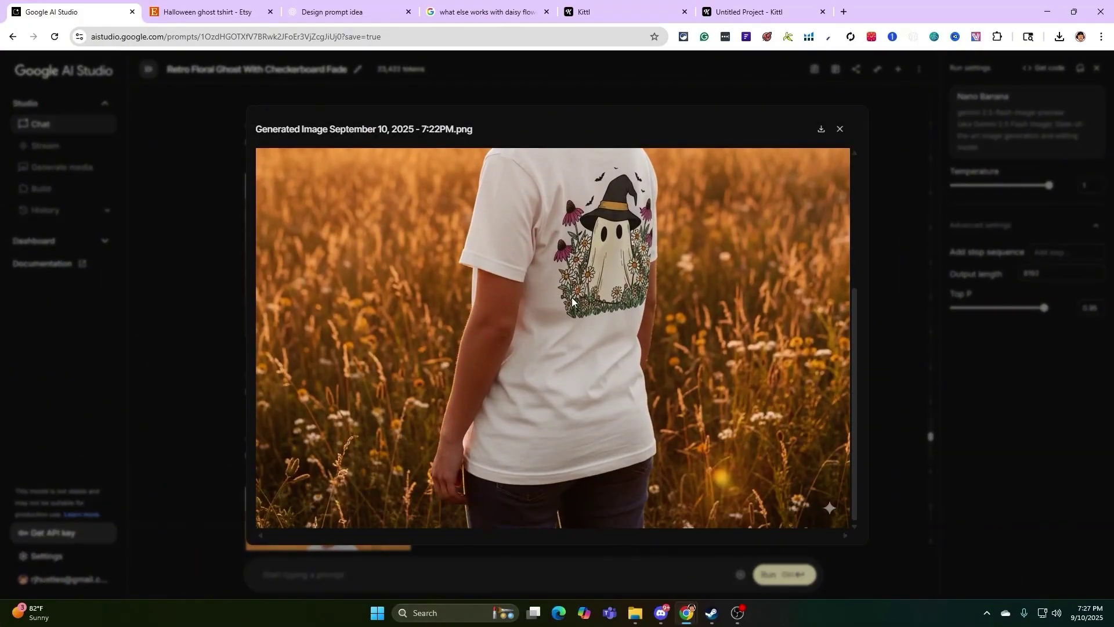
pyautogui.scroll(3, 593, 308)
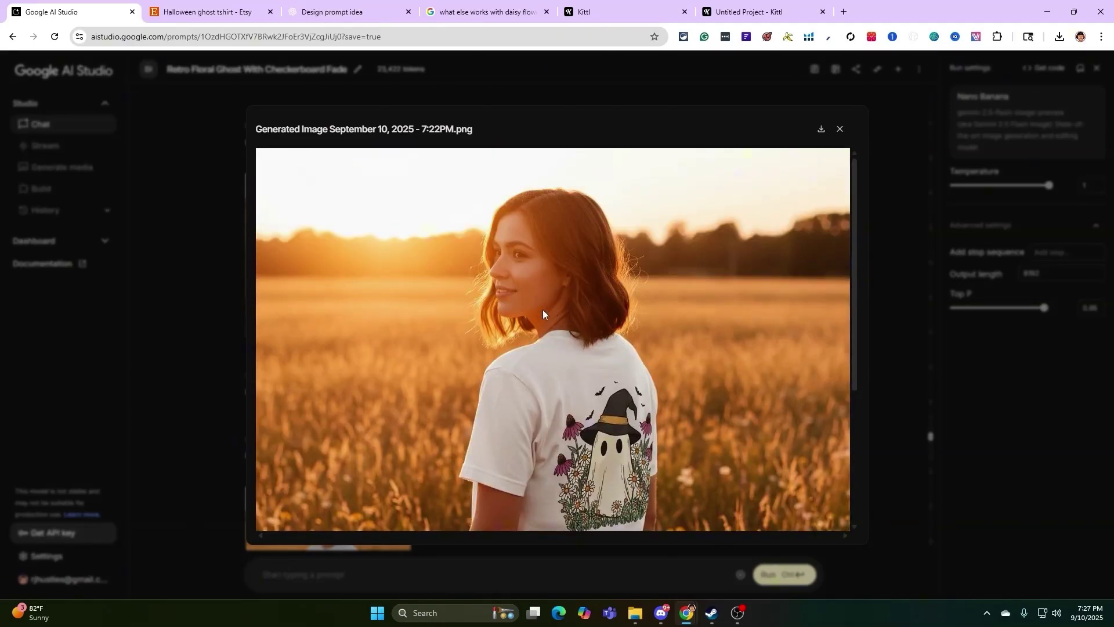
pyautogui.scroll(-4, 544, 321)
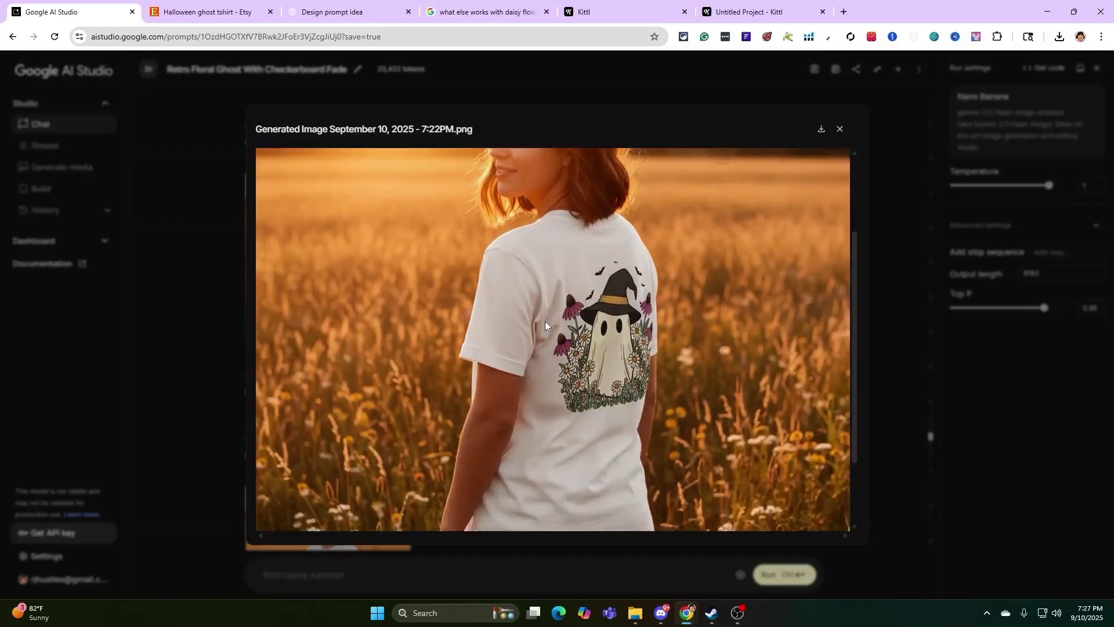
pyautogui.scroll(4, 542, 322)
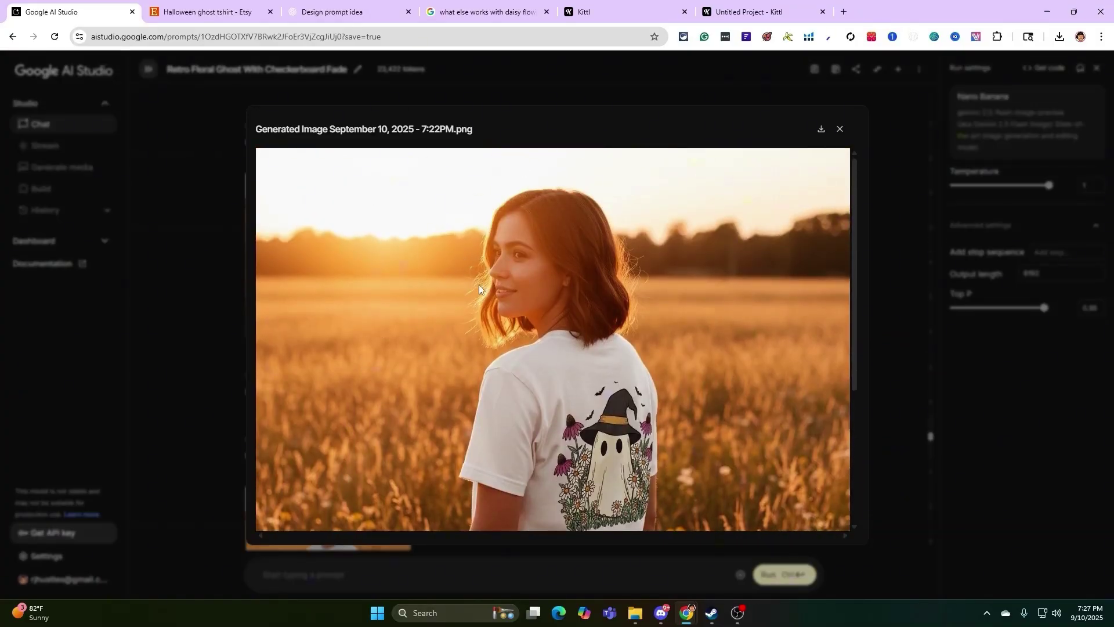
pyautogui.click(839, 129)
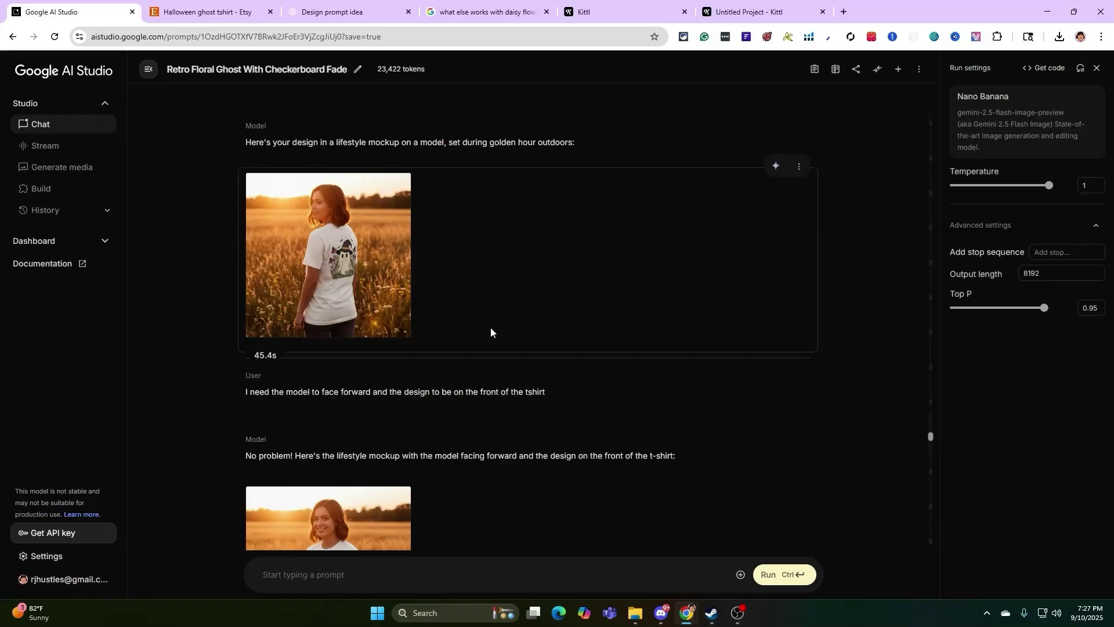
pyautogui.scroll(-1, 490, 332)
pyautogui.scroll(-1, 433, 329)
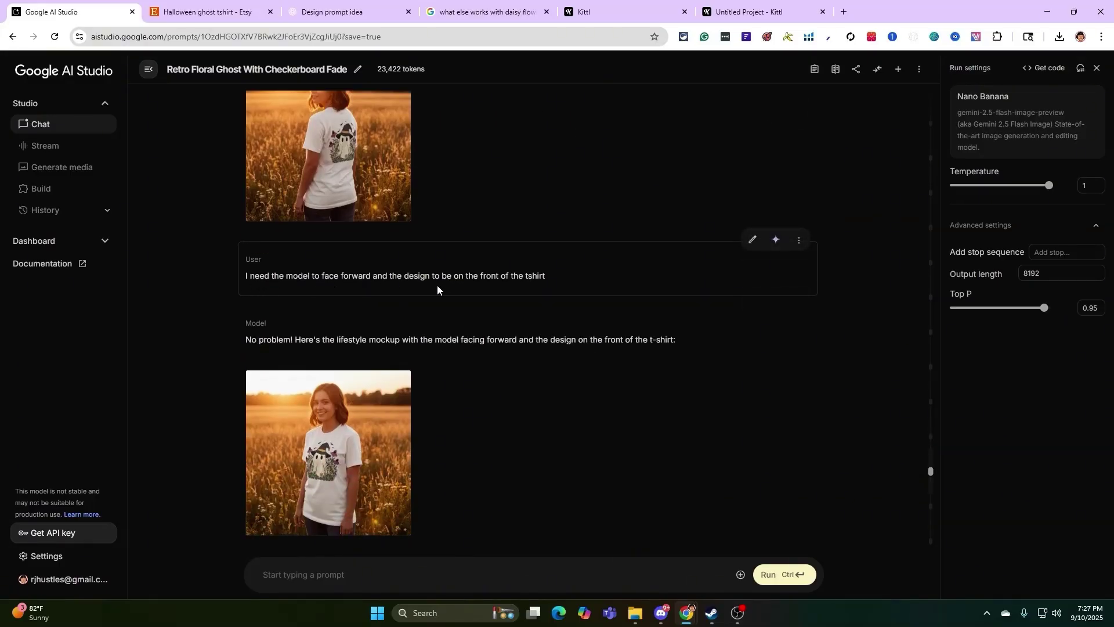
pyautogui.scroll(-1, 519, 294)
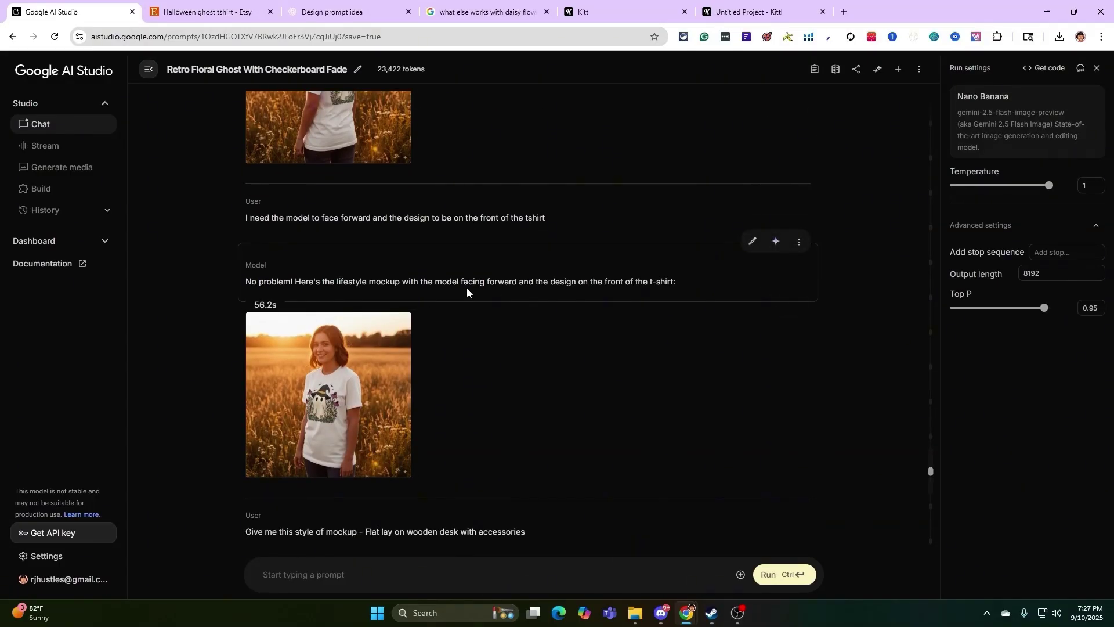
pyautogui.click(377, 348)
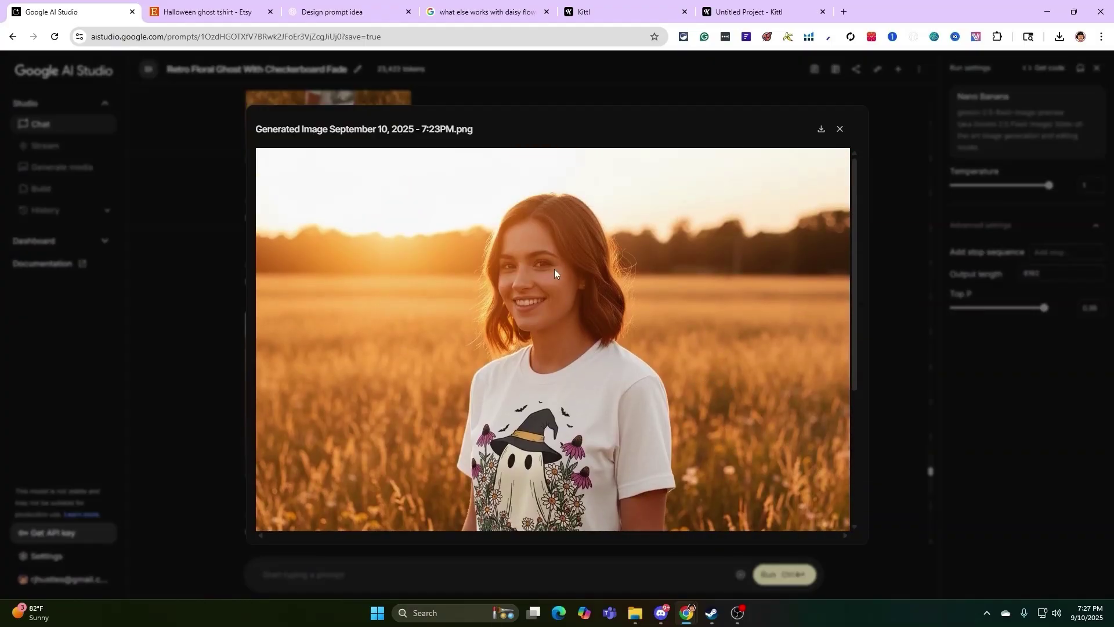
pyautogui.scroll(-3, 534, 294)
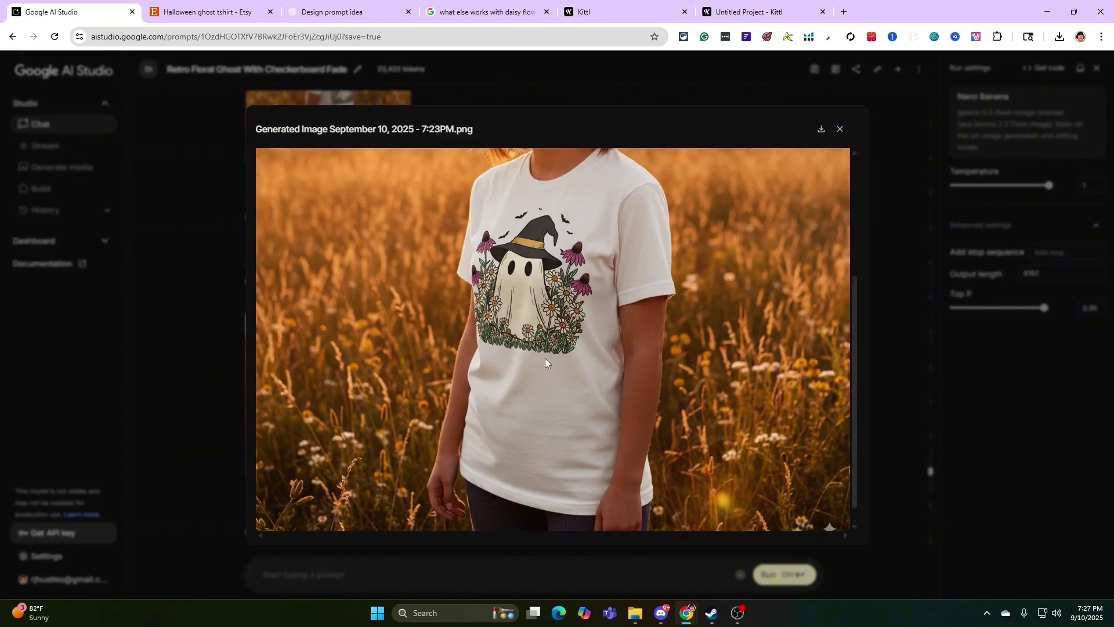
pyautogui.scroll(3, 534, 295)
pyautogui.press('Escape')
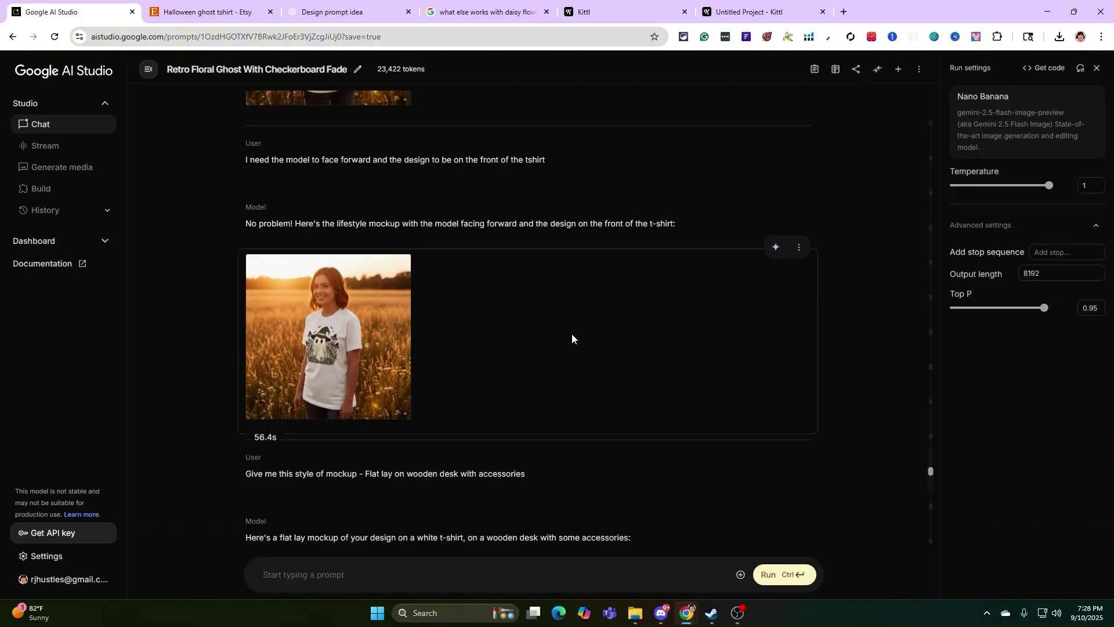
pyautogui.scroll(-2, 349, 347)
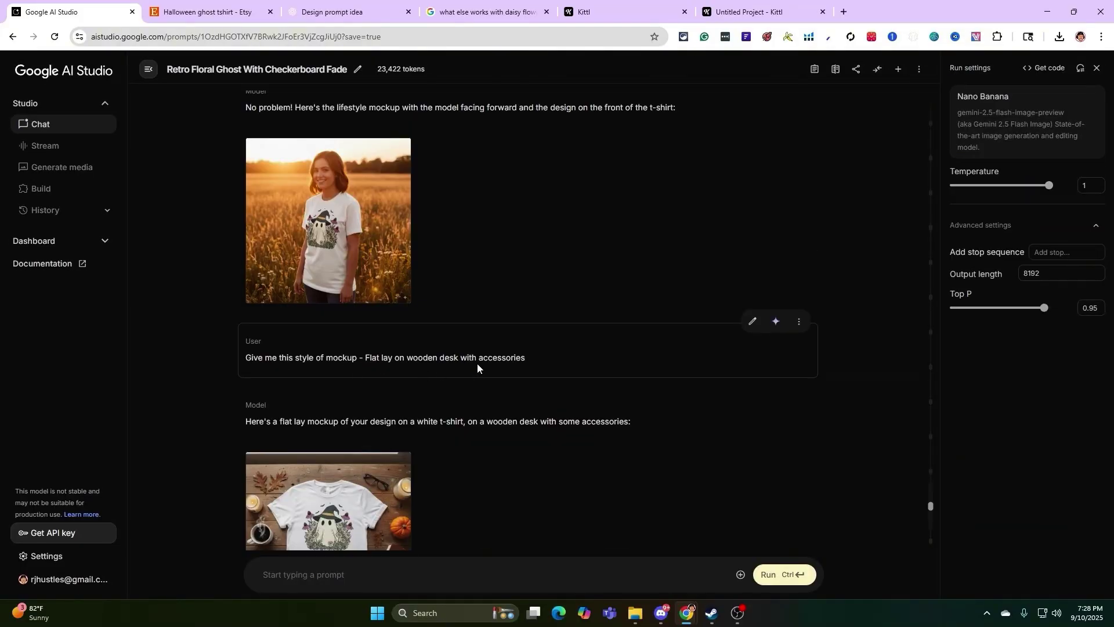
pyautogui.scroll(-2, 477, 363)
pyautogui.click(471, 378)
pyautogui.scroll(-2, 466, 379)
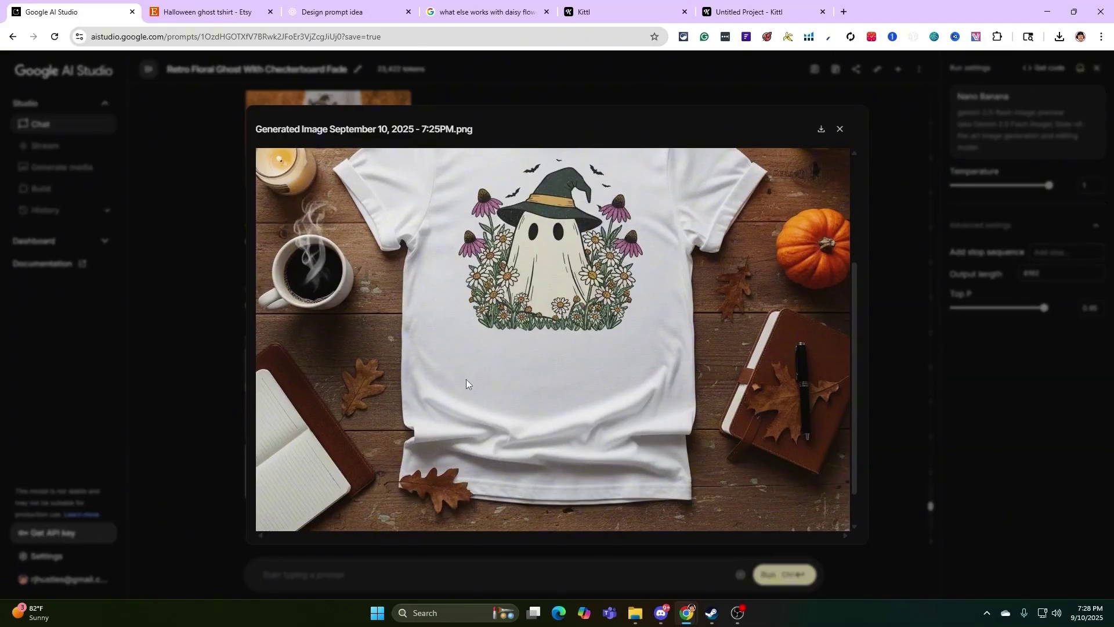
pyautogui.scroll(2, 465, 378)
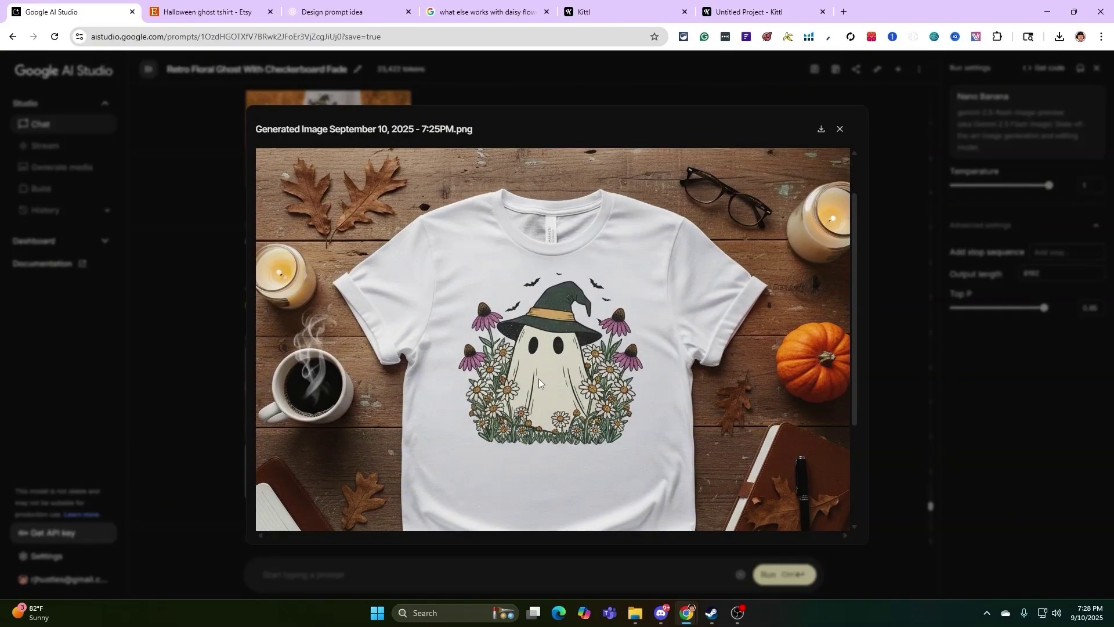
pyautogui.scroll(-1, 807, 309)
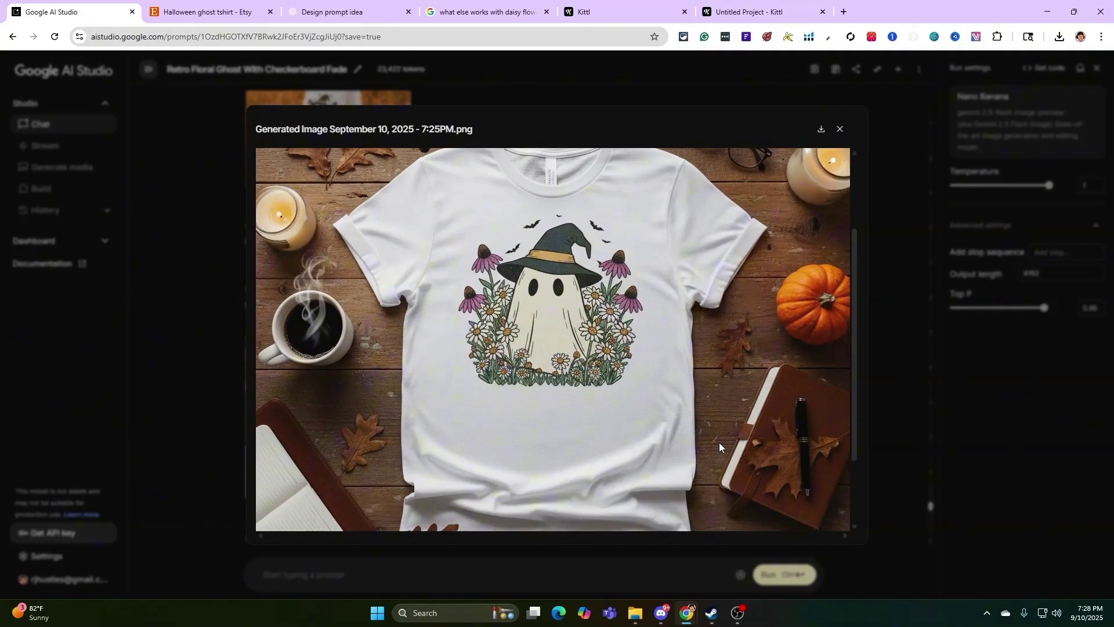
pyautogui.scroll(-1, 719, 444)
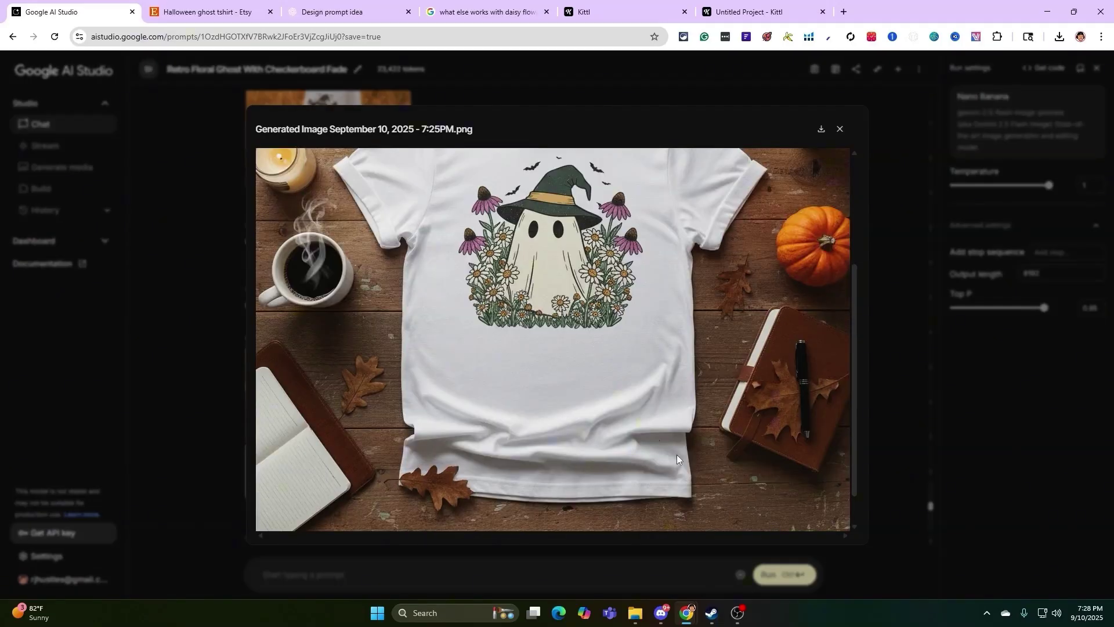
pyautogui.press('Escape')
# Step: Enlarge the white-background, soft-shadow e-commerce mockup of the coneflower ghost tee and inspect it
pyautogui.scroll(-1, 307, 389)
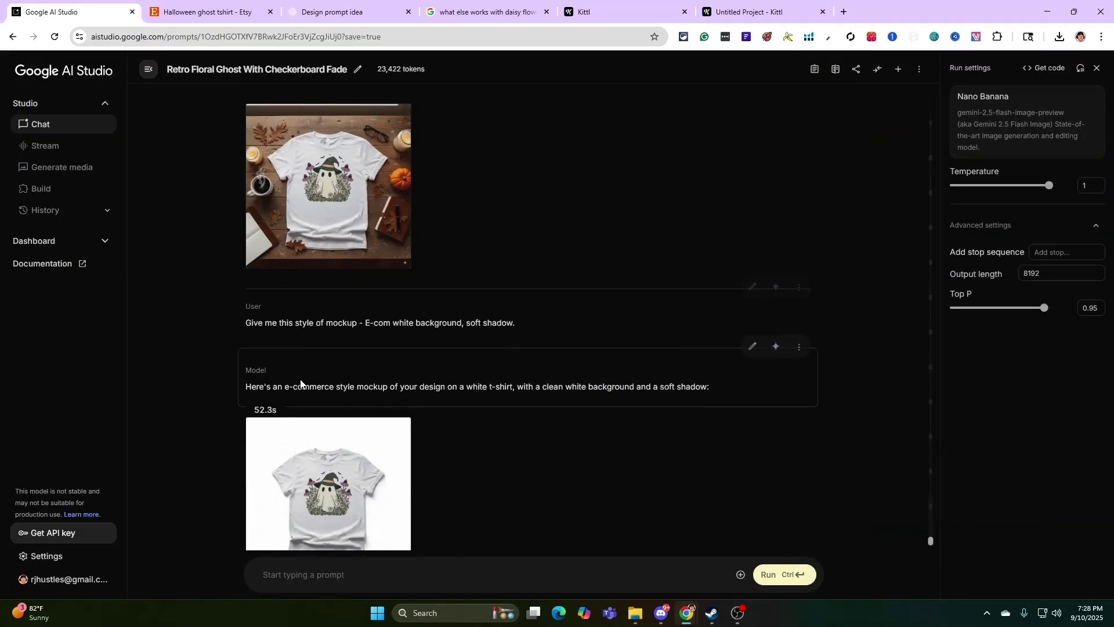
pyautogui.scroll(-1, 386, 343)
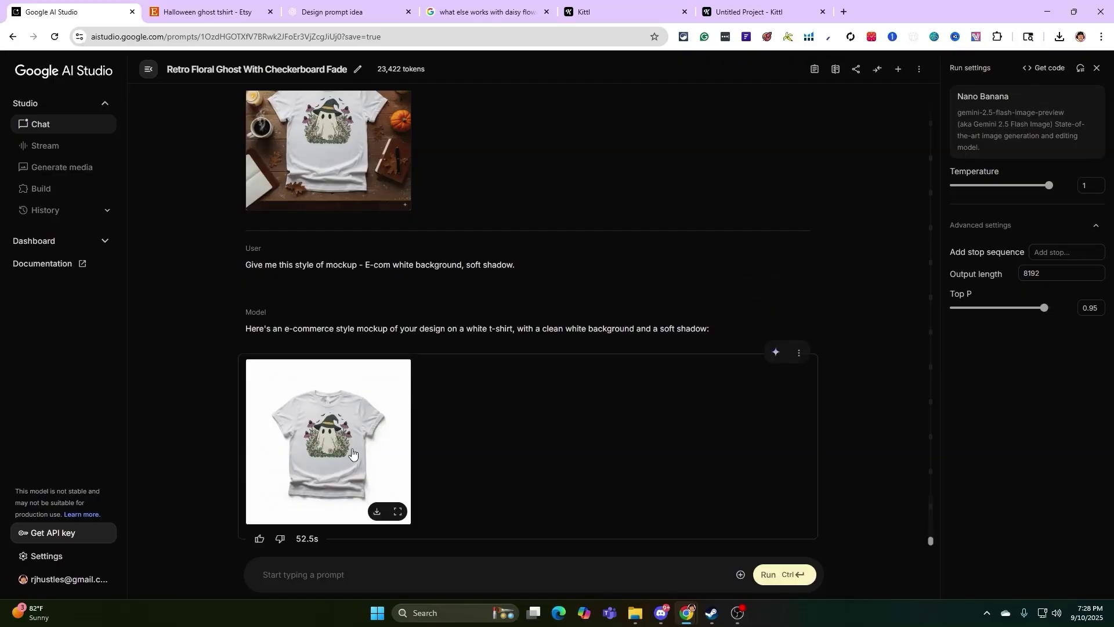
pyautogui.click(406, 406)
pyautogui.scroll(-1, 549, 382)
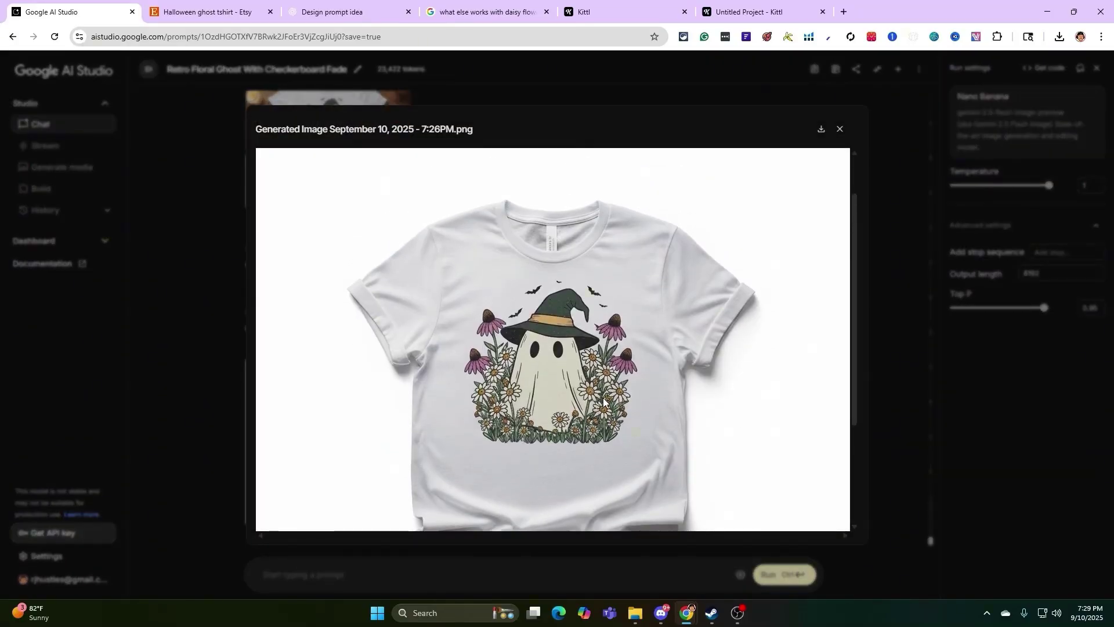
pyautogui.scroll(-2, 603, 403)
pyautogui.scroll(2, 606, 411)
pyautogui.scroll(-1, 788, 383)
pyautogui.scroll(1, 777, 348)
pyautogui.scroll(-1, 616, 279)
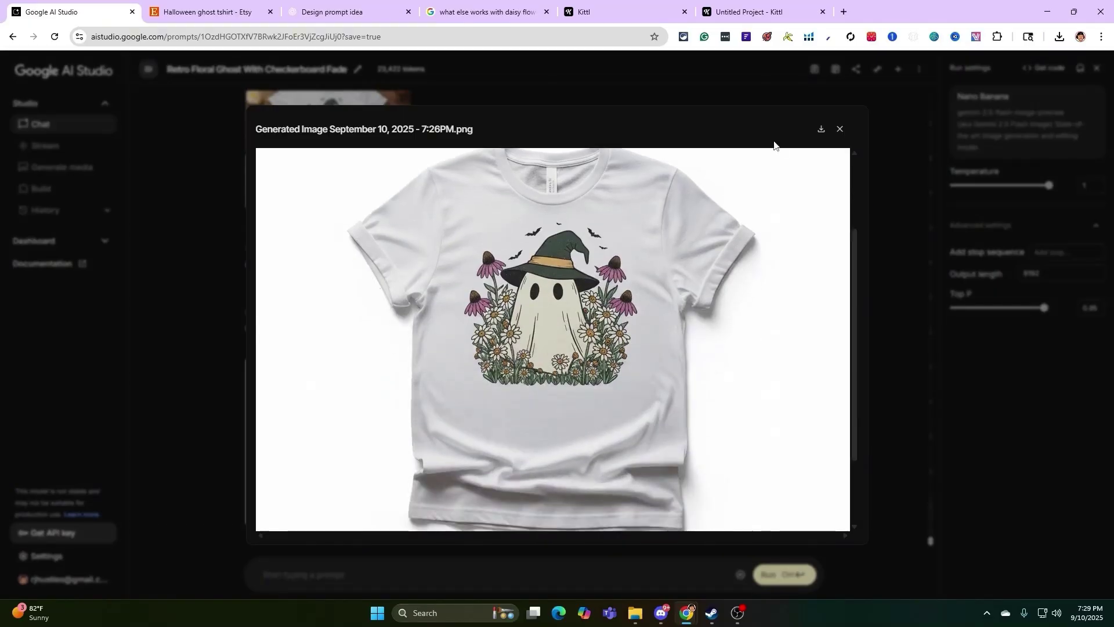